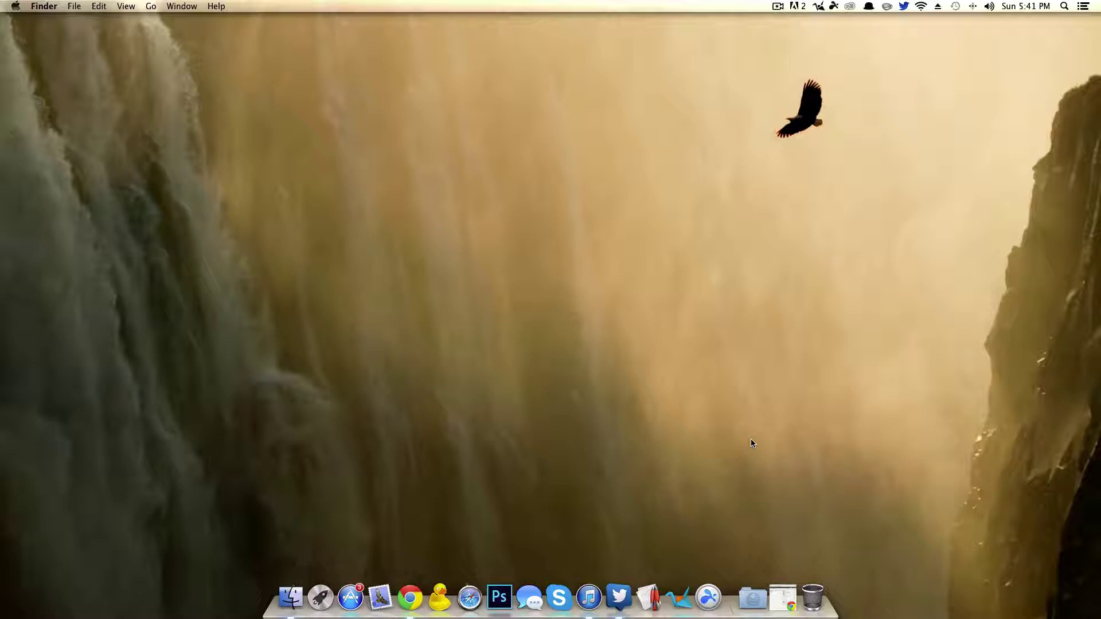
- Move the Notation window lower on screen and launch Notes from Alfred with 'not'
{"action": "left_click", "coordinate": [650, 596]}
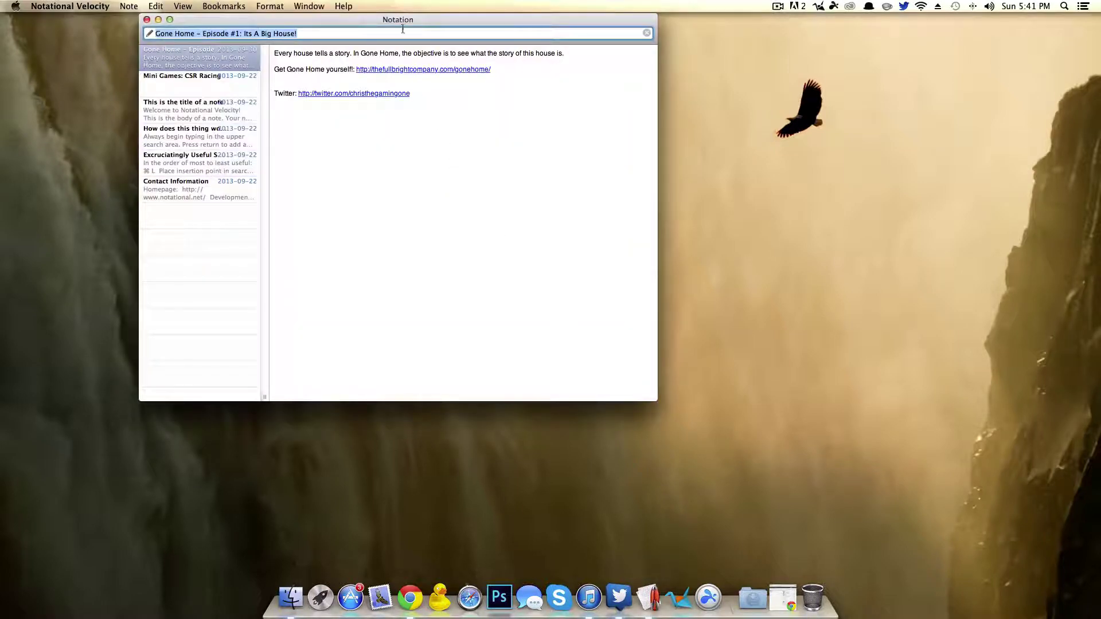
{"action": "left_click_drag", "start_coordinate": [402, 19], "coordinate": [402, 72]}
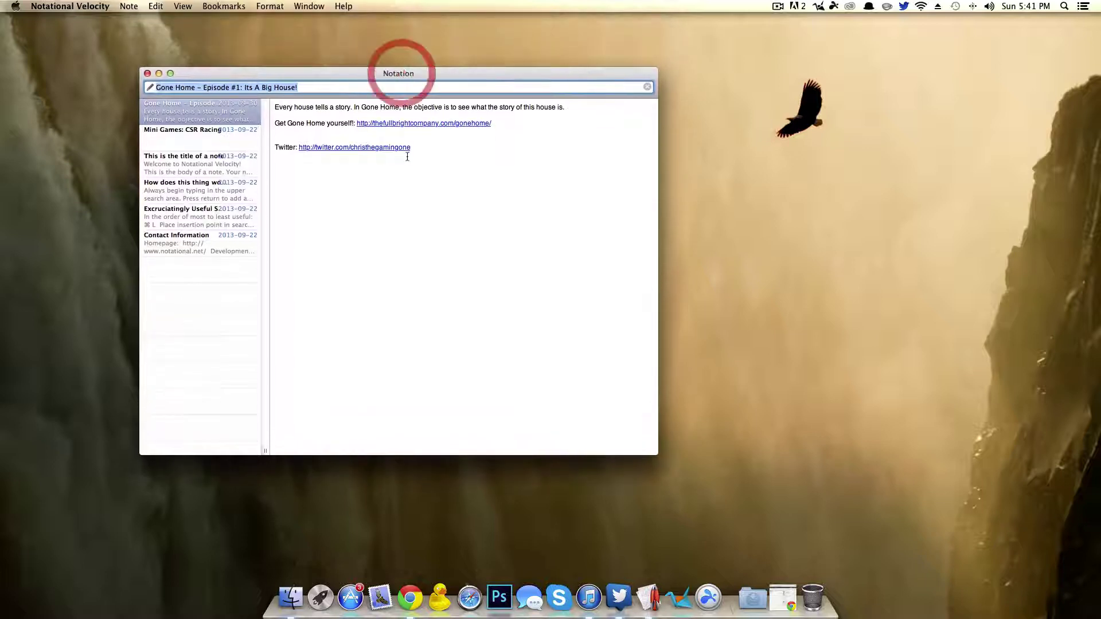
{"action": "key", "text": "alt+space"}
{"action": "type", "text": "not"}
{"action": "key", "text": "Return"}
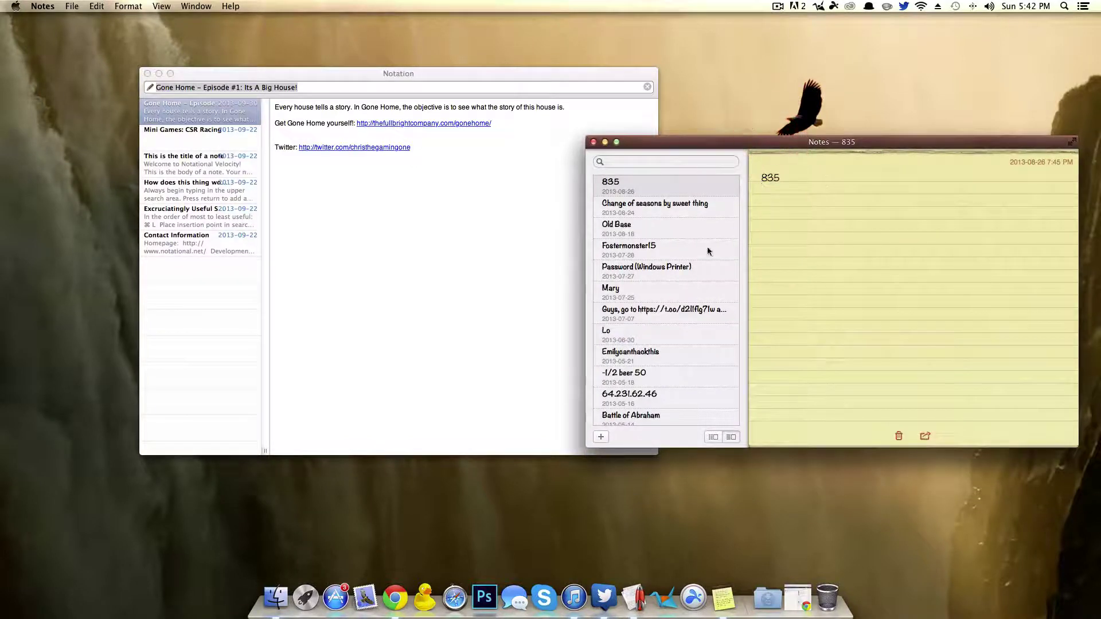
- Add a new note in Notes, type 'Hi', then delete, undo and redo-delete it
{"action": "left_click", "coordinate": [445, 182]}
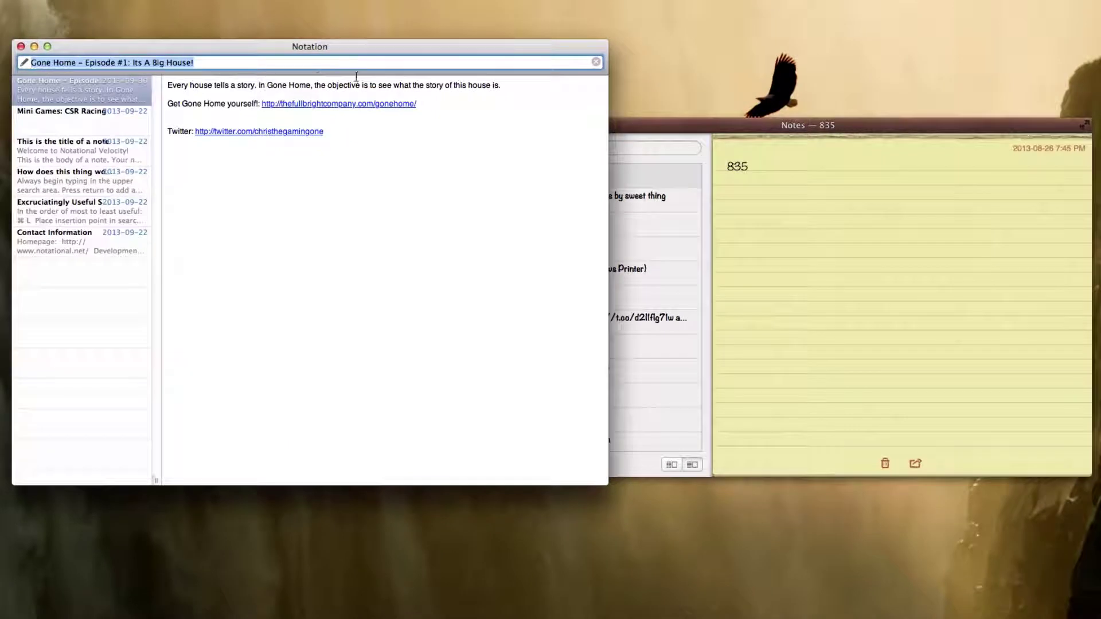
{"action": "left_click", "coordinate": [837, 217]}
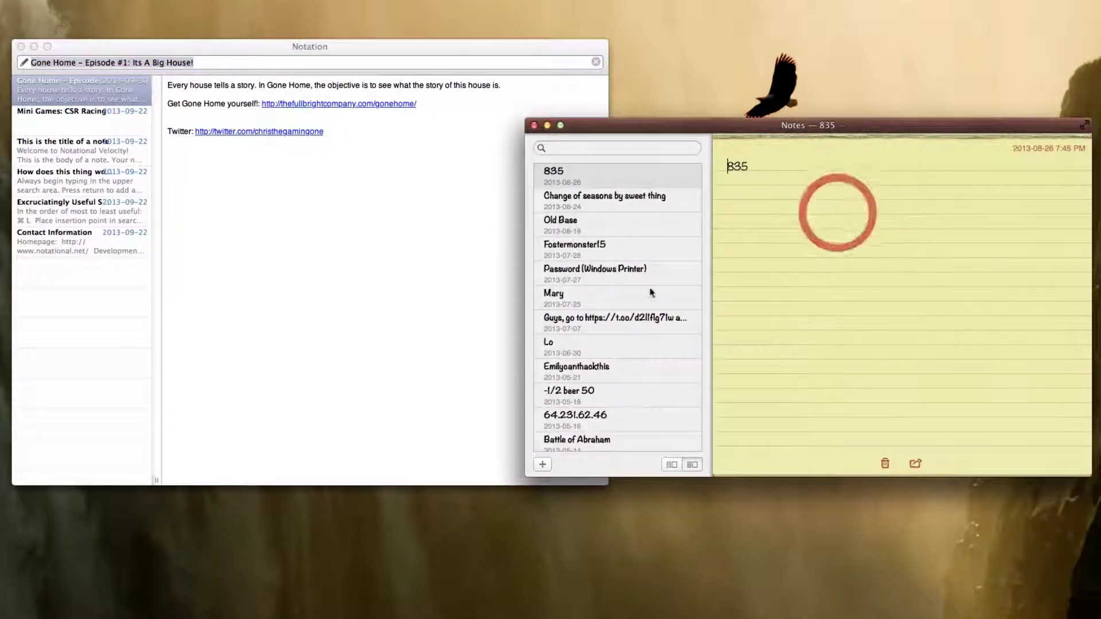
{"action": "left_click", "coordinate": [545, 468]}
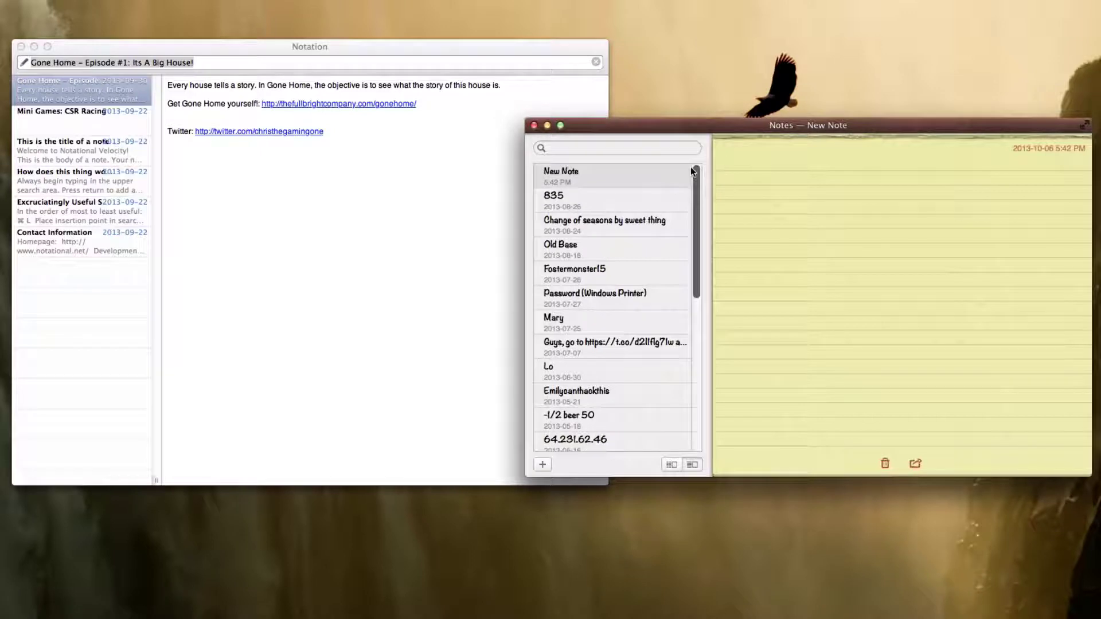
{"action": "type", "text": "Hi"}
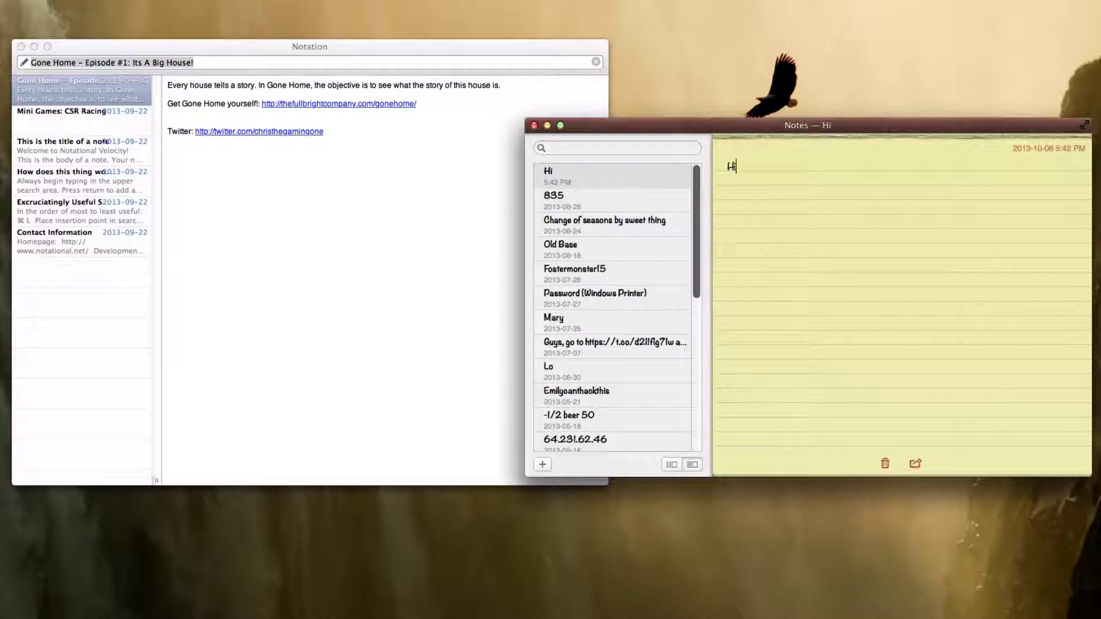
{"action": "key", "text": "BackSpace"}
{"action": "key", "text": "BackSpace"}
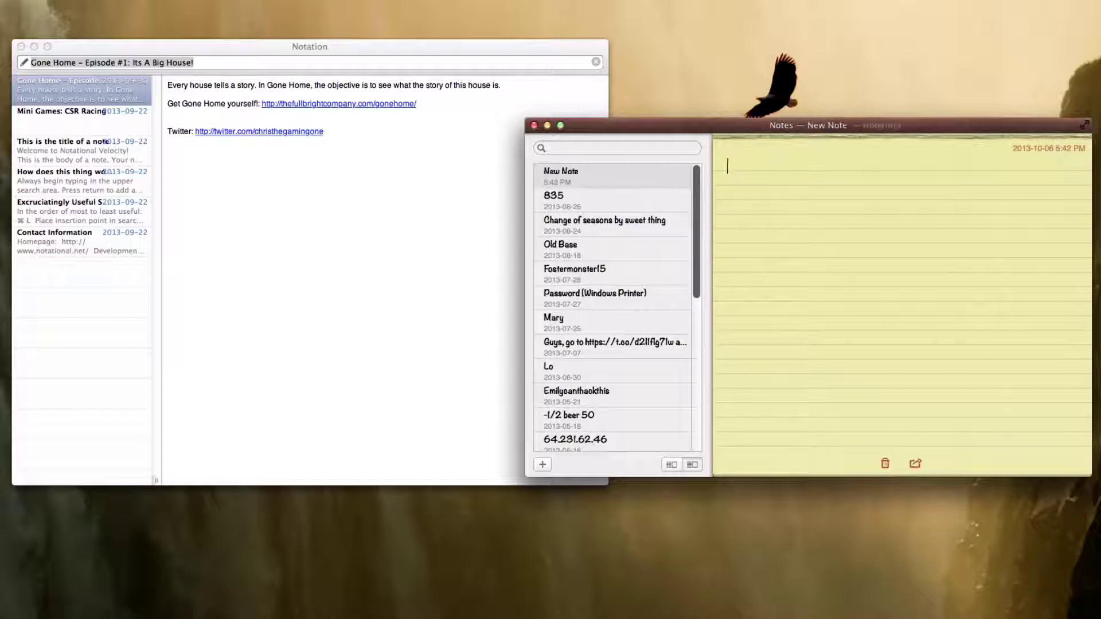
{"action": "key", "text": "super+z"}
{"action": "key", "text": "super+shift+z"}
- Close Notes, select the Gone Home title, step down a note, then press Escape to clear the search
{"action": "left_click", "coordinate": [534, 126]}
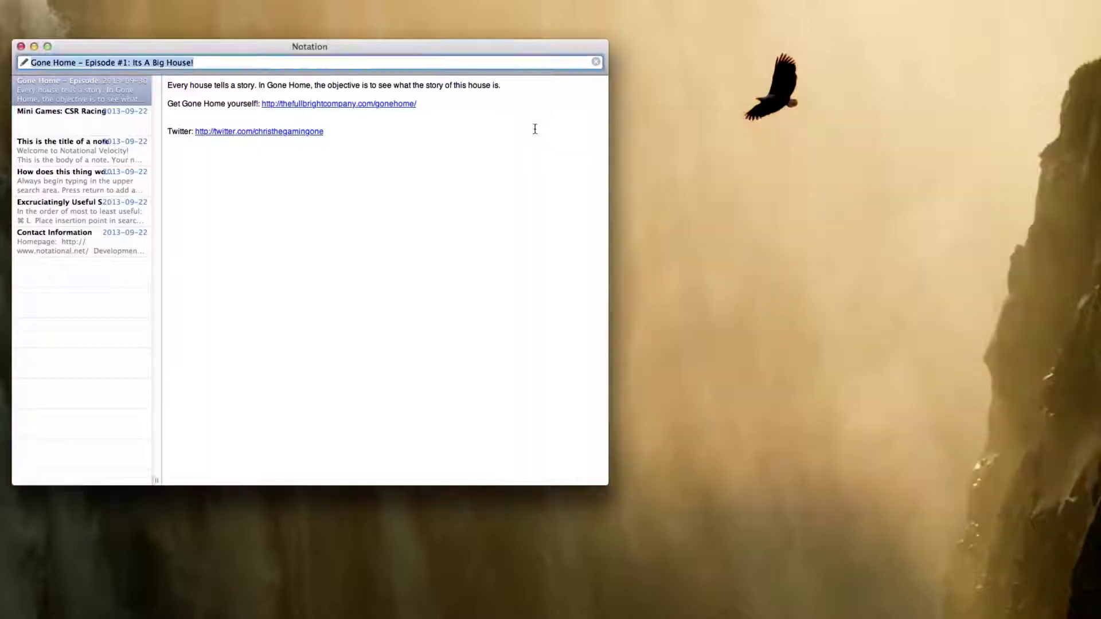
{"action": "left_click", "coordinate": [423, 148]}
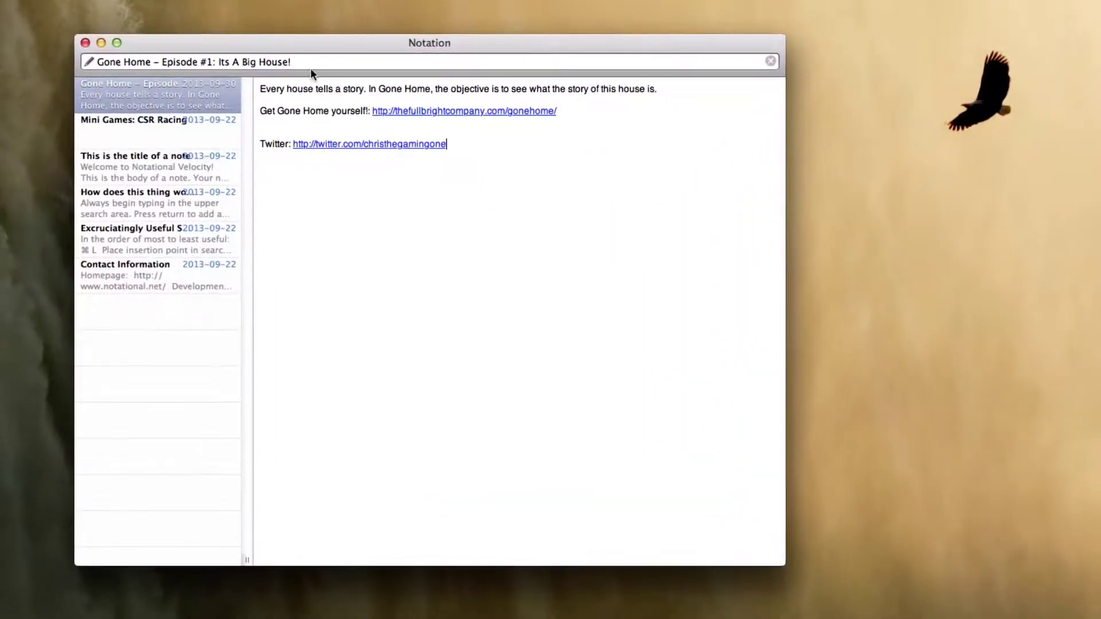
{"action": "left_click", "coordinate": [304, 63]}
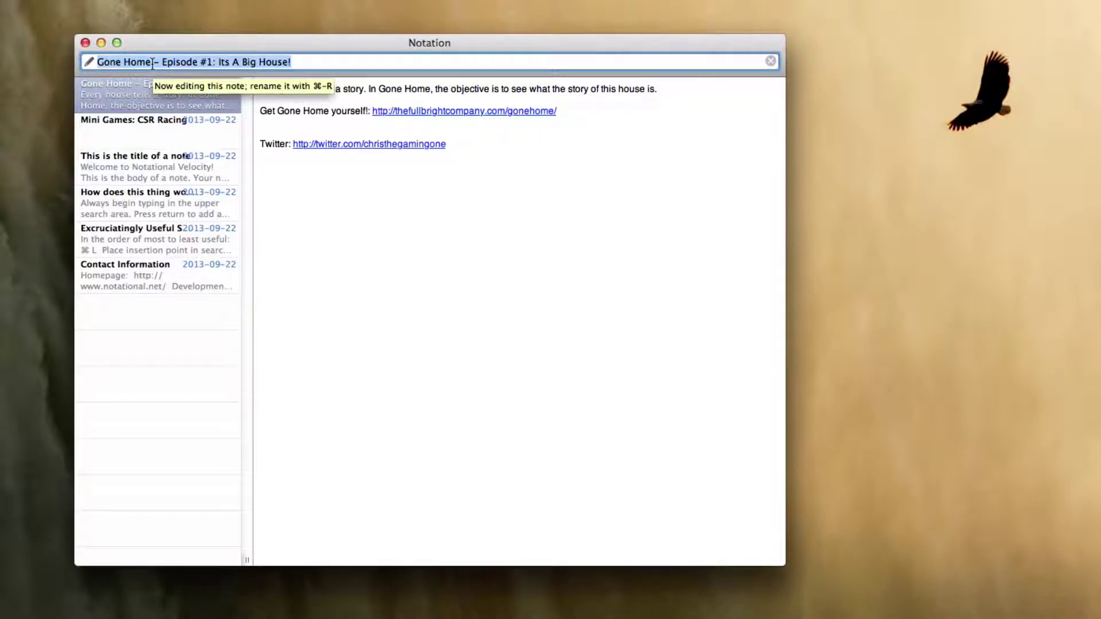
{"action": "key", "text": "Down"}
{"action": "key", "text": "Down"}
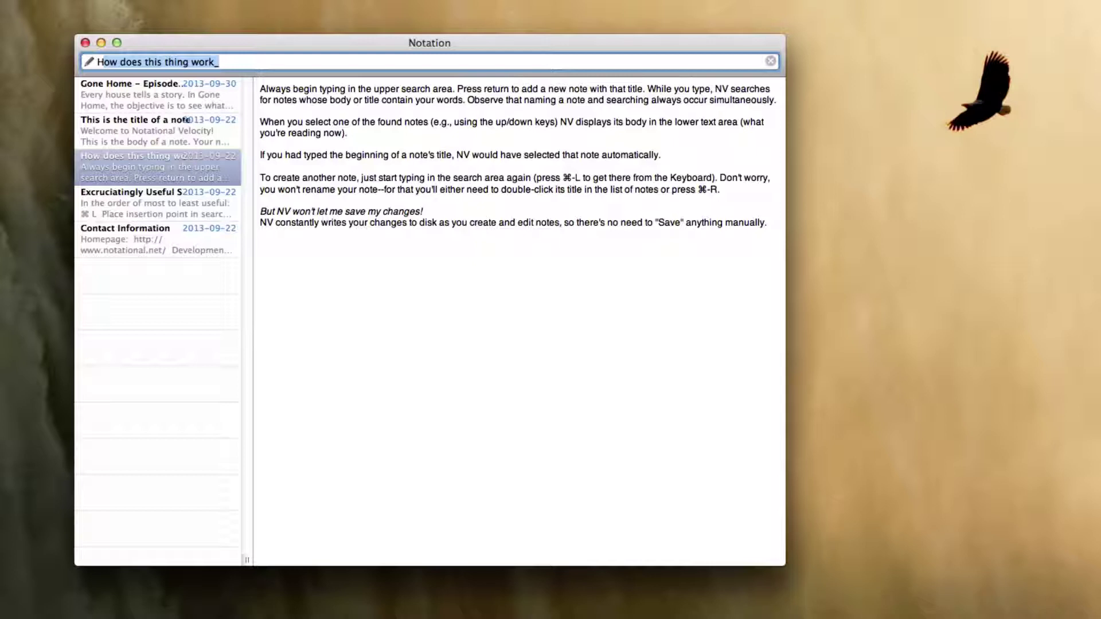
{"action": "key", "text": "Escape"}
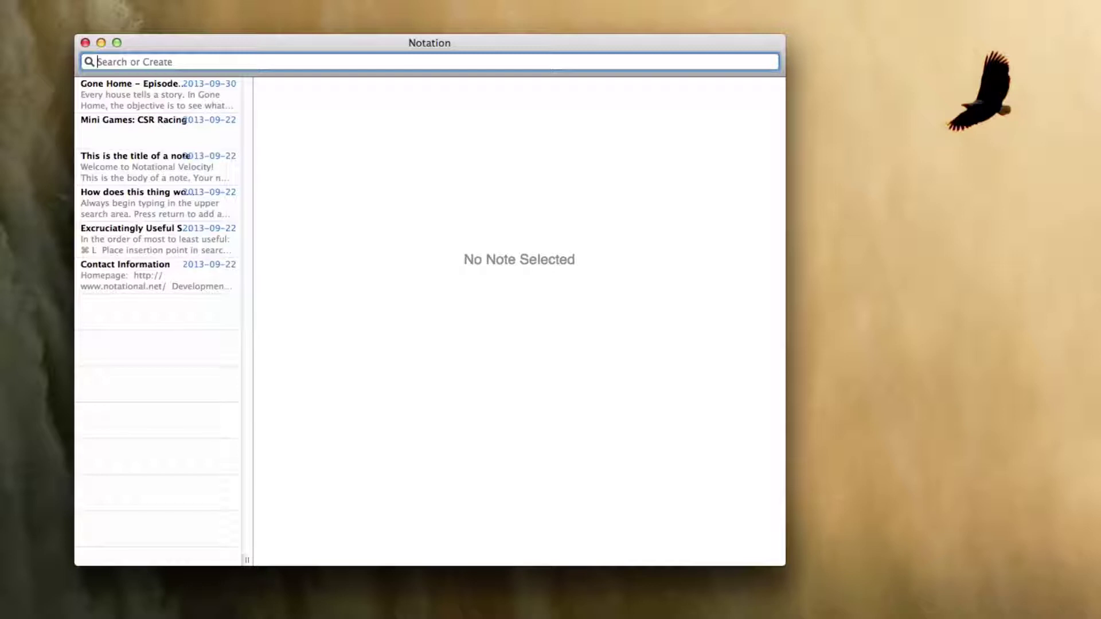
- Create the 'YouTube Checklist' note and write '-Create Whats In My Dock Video!' in its body
{"action": "type", "text": "YouTube "}
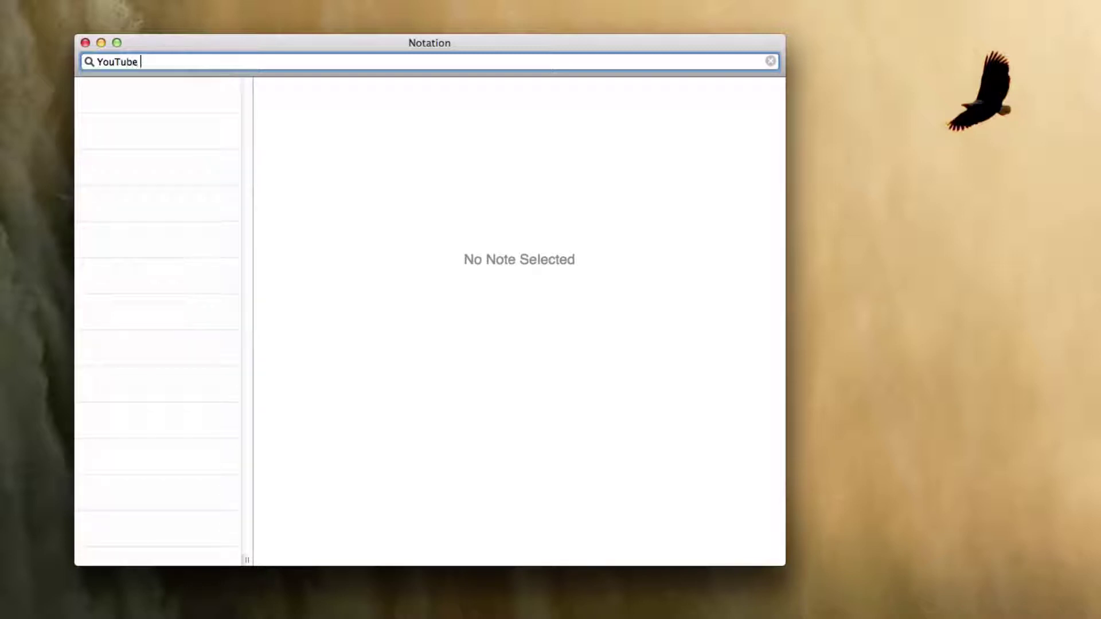
{"action": "type", "text": "Checklist"}
{"action": "key", "text": "Return"}
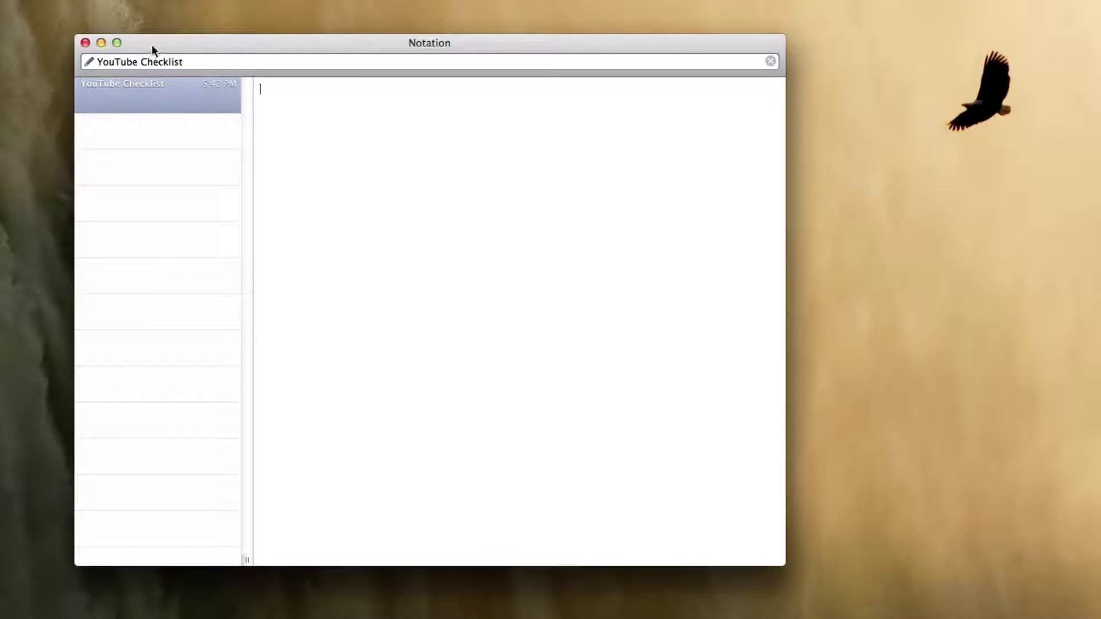
{"action": "left_click", "coordinate": [147, 60]}
{"action": "key", "text": "Escape"}
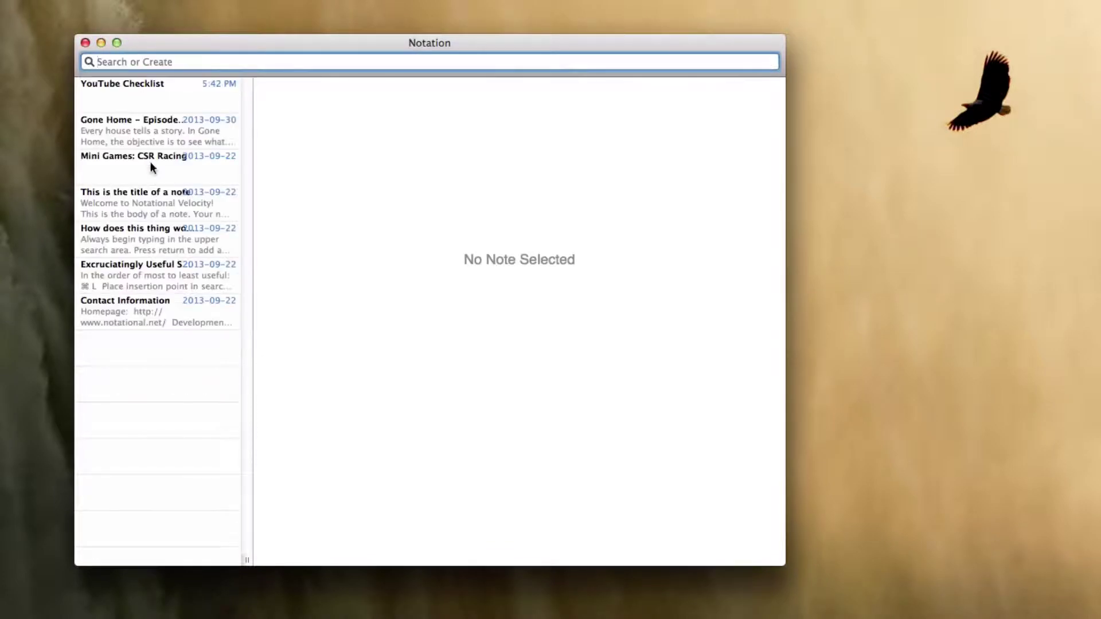
{"action": "left_click", "coordinate": [153, 101]}
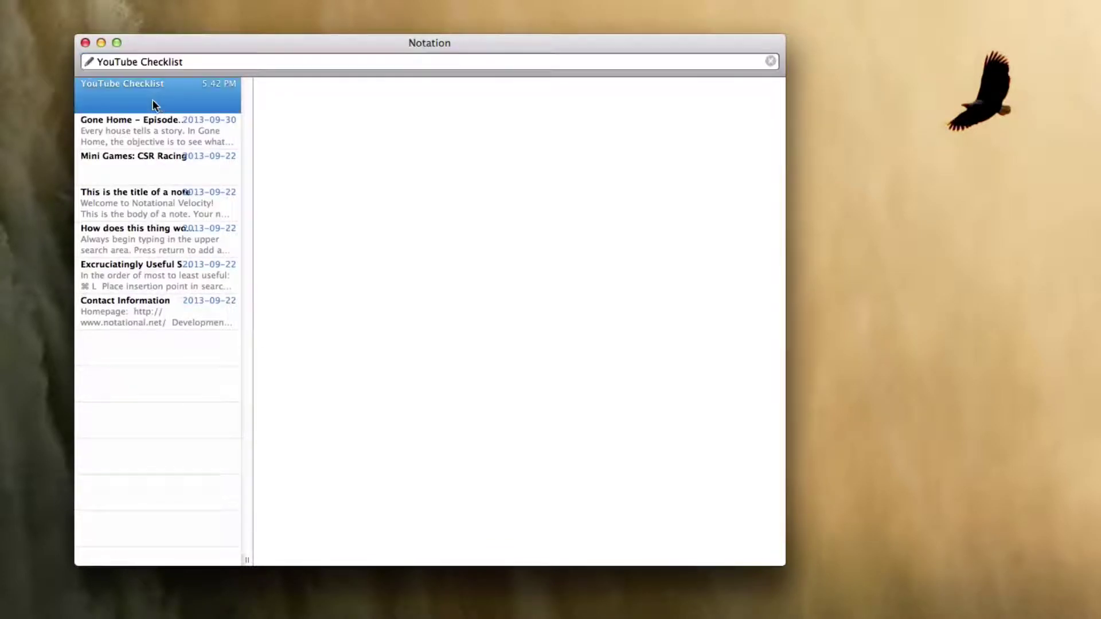
{"action": "left_click", "coordinate": [305, 90]}
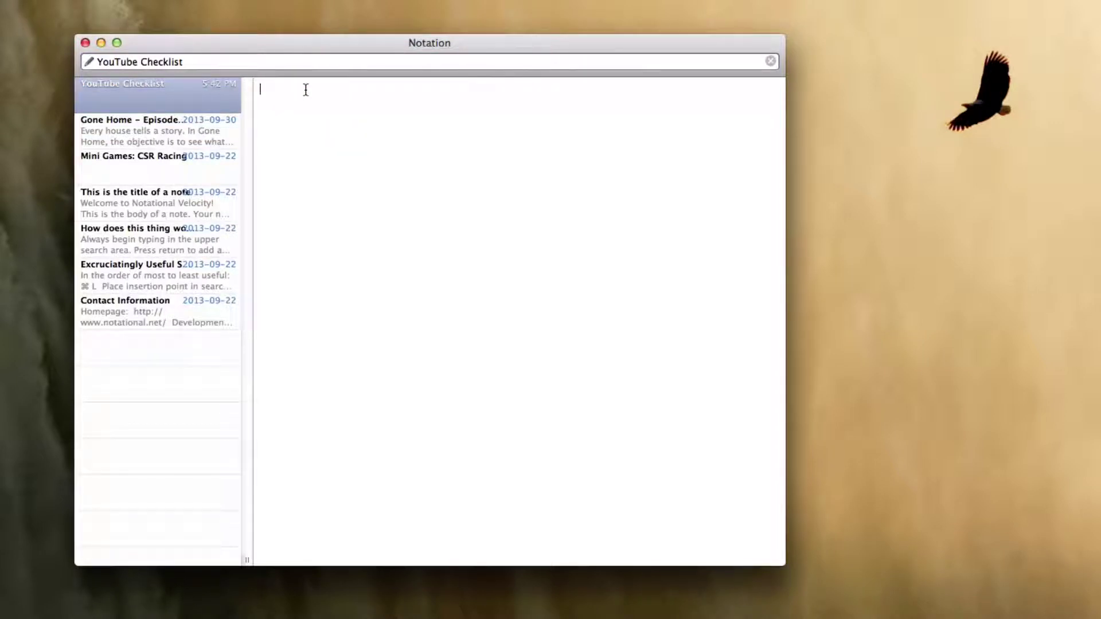
{"action": "type", "text": "-Create Whats In My Dock Video!"}
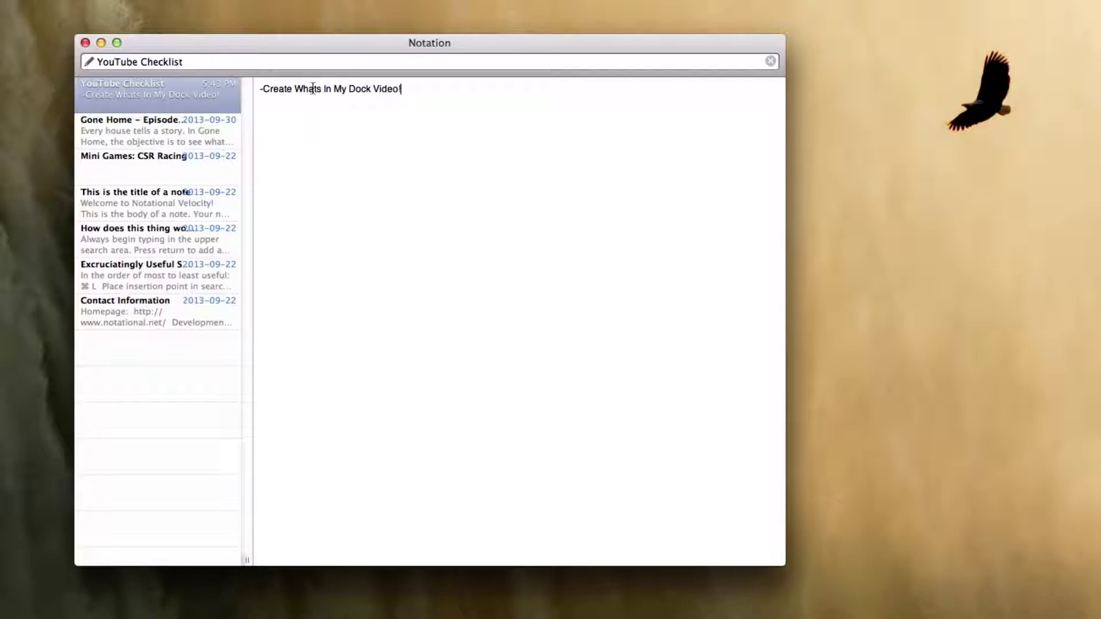
- Select the checklist line and apply Strikethrough from the Format menu
{"action": "left_click_drag", "start_coordinate": [263, 90], "coordinate": [450, 87]}
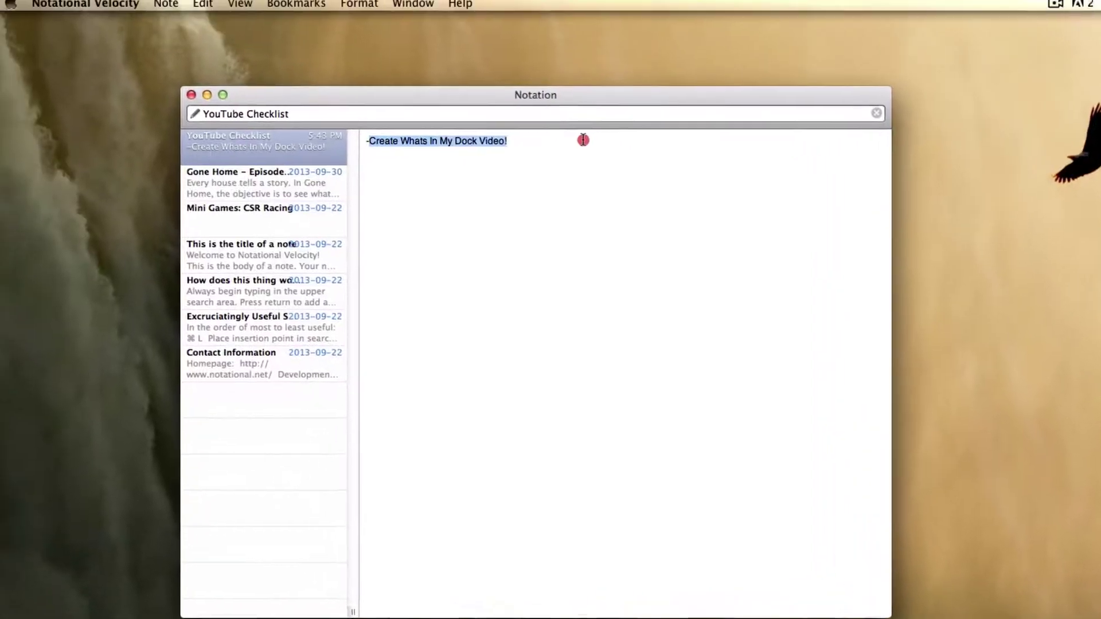
{"action": "left_click", "coordinate": [250, 9]}
{"action": "left_click", "coordinate": [251, 12]}
{"action": "left_click", "coordinate": [384, 8]}
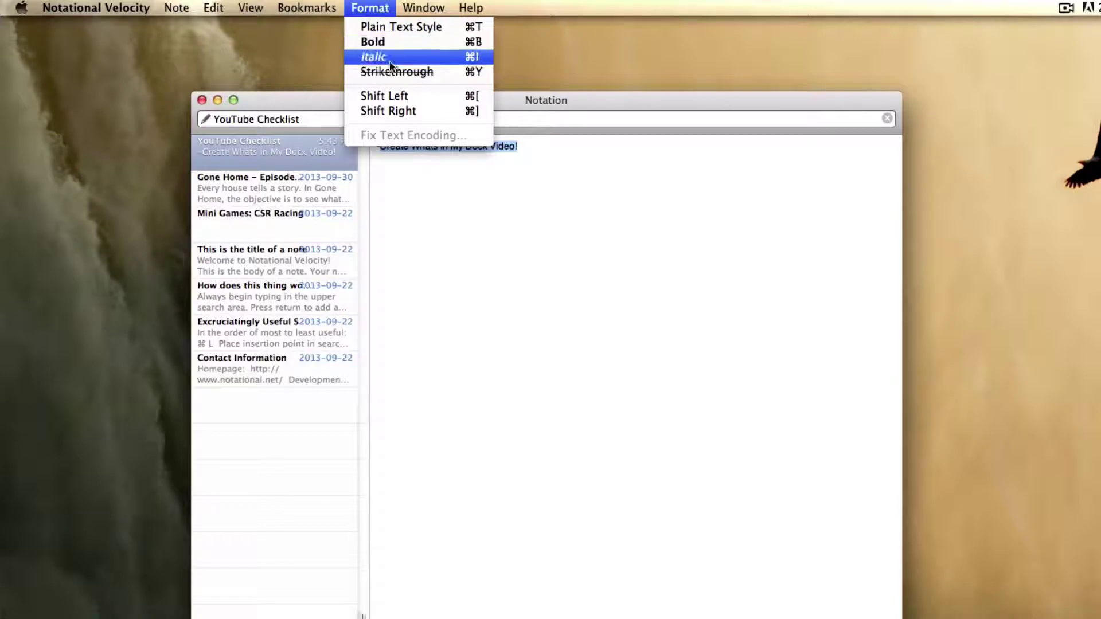
{"action": "left_click", "coordinate": [480, 71]}
- Reselect the line, remove the strikethrough, then reapply it with Cmd-Y
{"action": "left_click", "coordinate": [550, 149]}
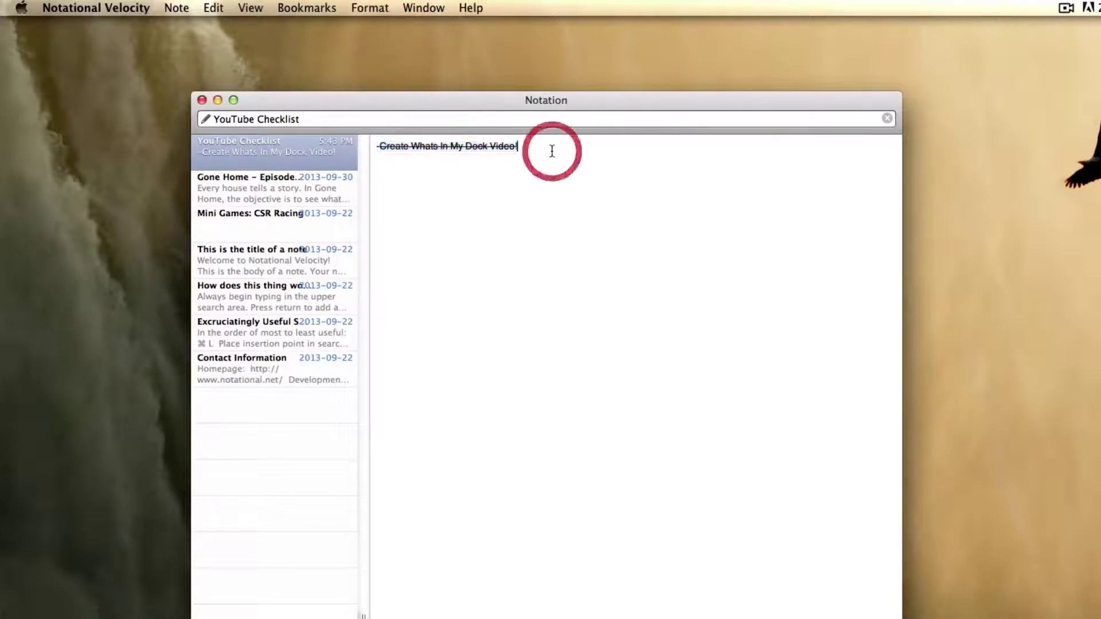
{"action": "triple_click", "coordinate": [497, 148]}
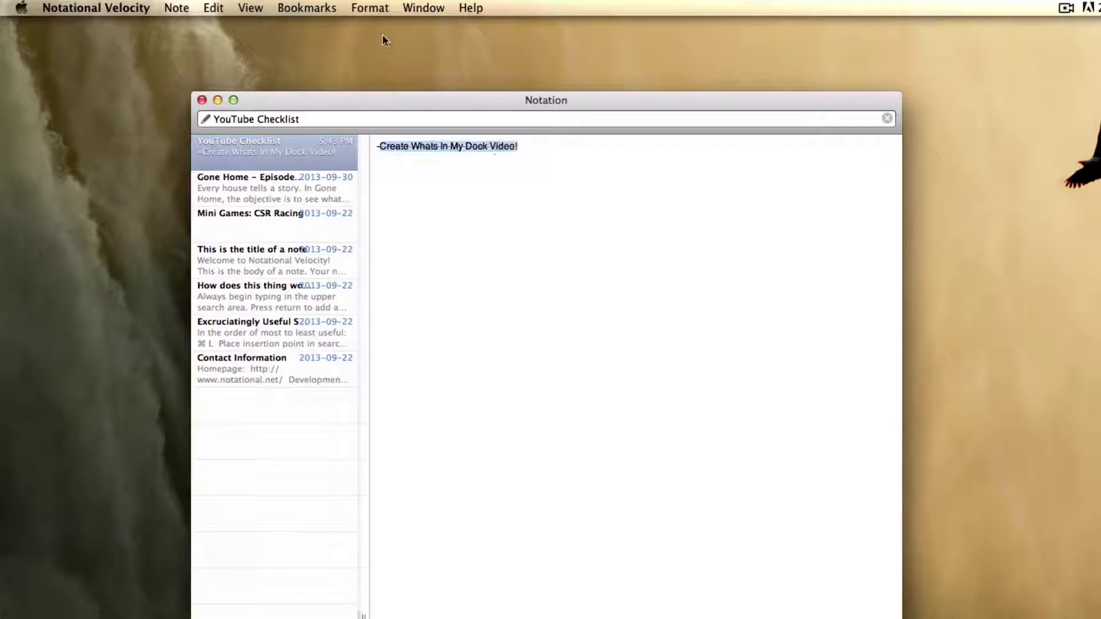
{"action": "left_click", "coordinate": [370, 8]}
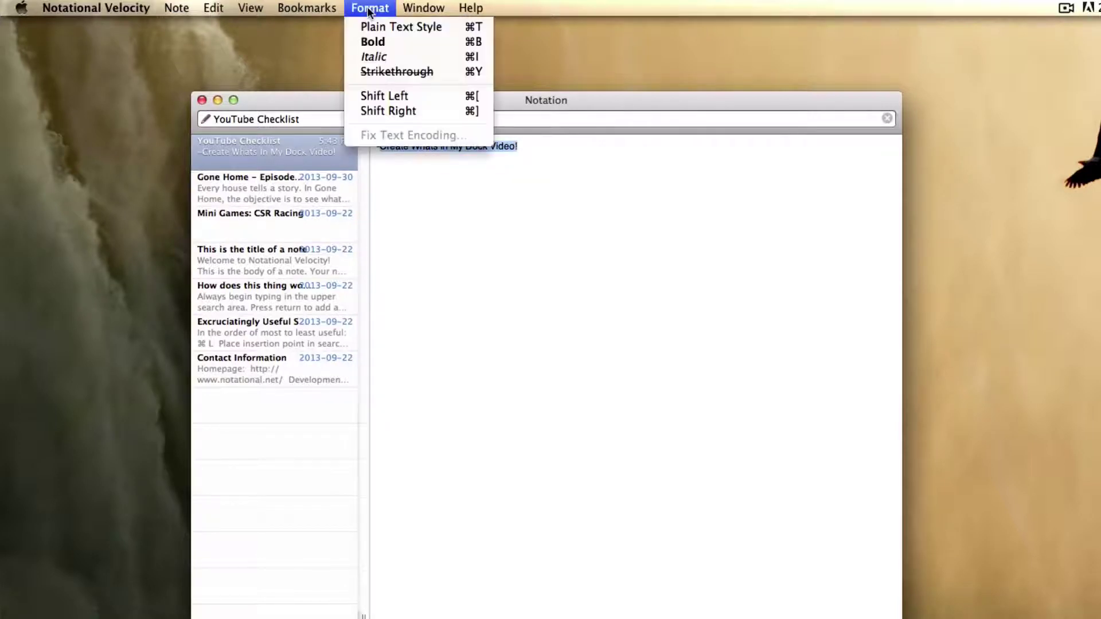
{"action": "left_click", "coordinate": [480, 70]}
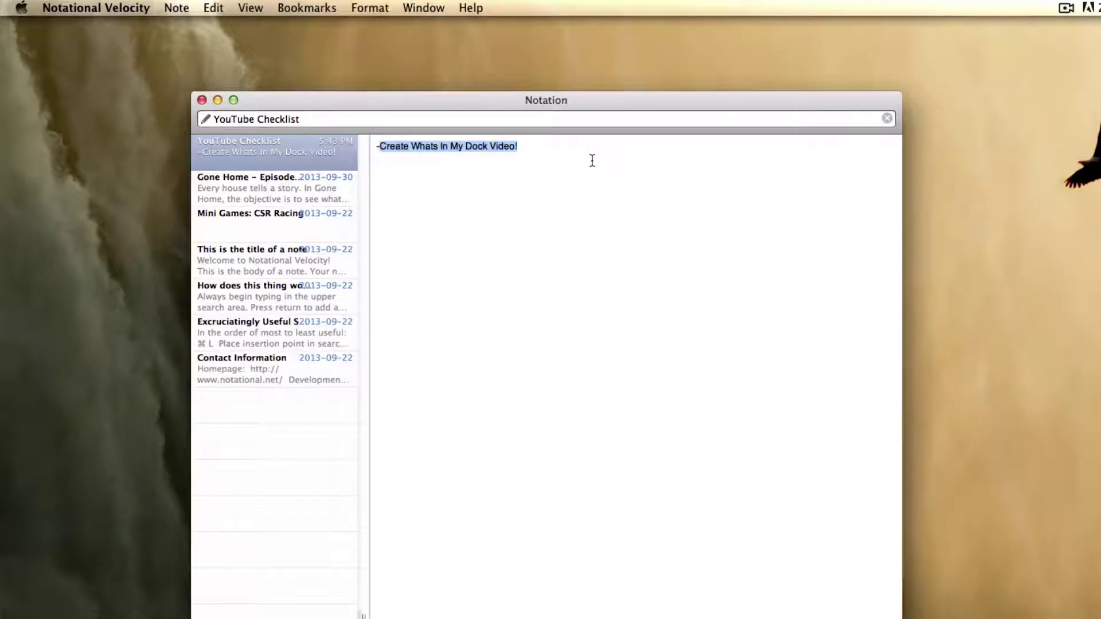
{"action": "key", "text": "super+y"}
{"action": "left_click", "coordinate": [591, 160]}
- Add a line of filler text below the struck item, select the note title, and quit Notational Velocity
{"action": "key", "text": "Return"}
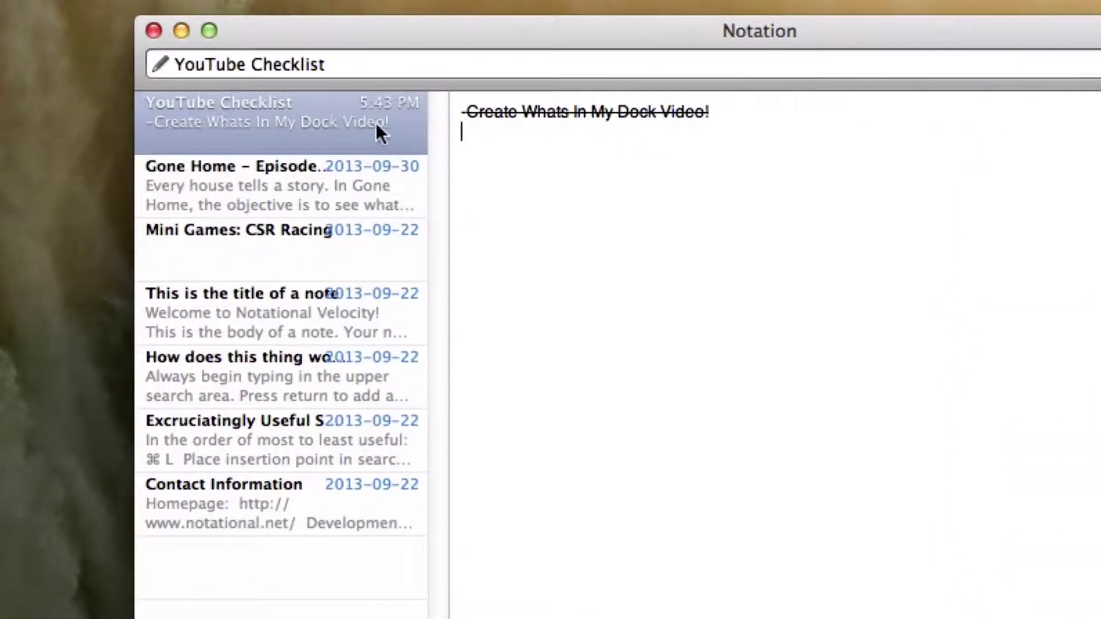
{"action": "type", "text": "aoiehgoiehg'aieogh'oerih'eroiahge'orit"}
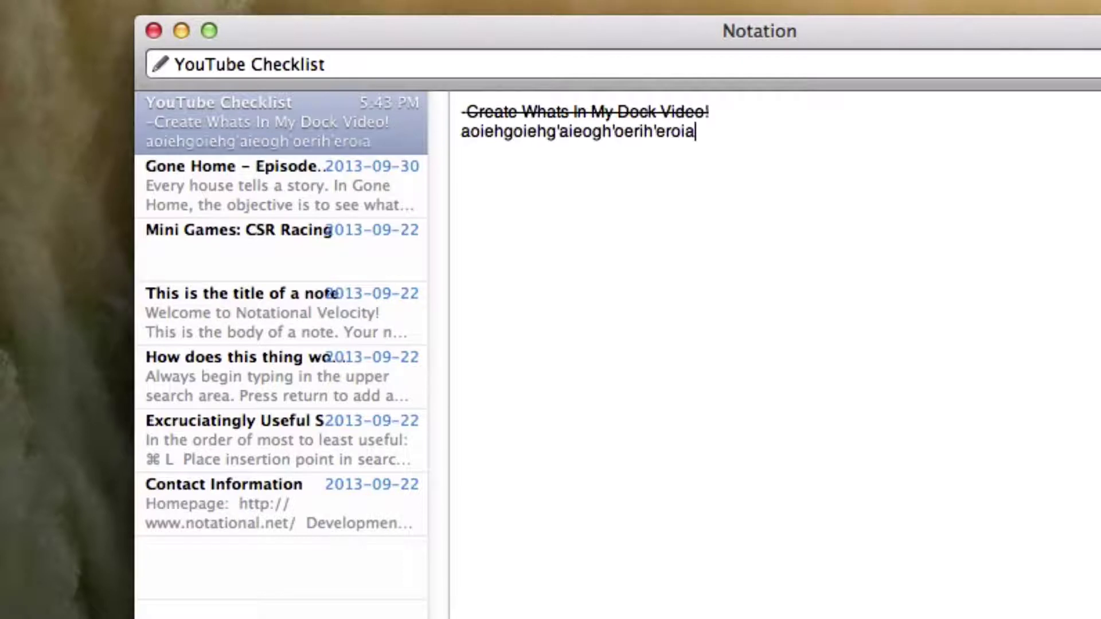
{"action": "left_click", "coordinate": [290, 140]}
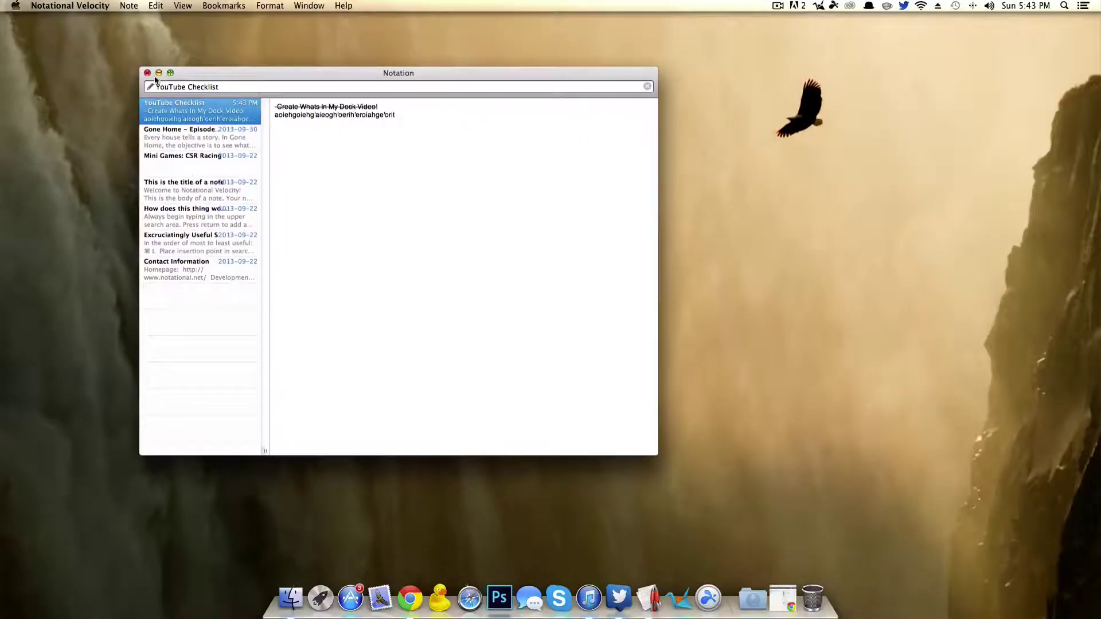
{"action": "left_click", "coordinate": [158, 86]}
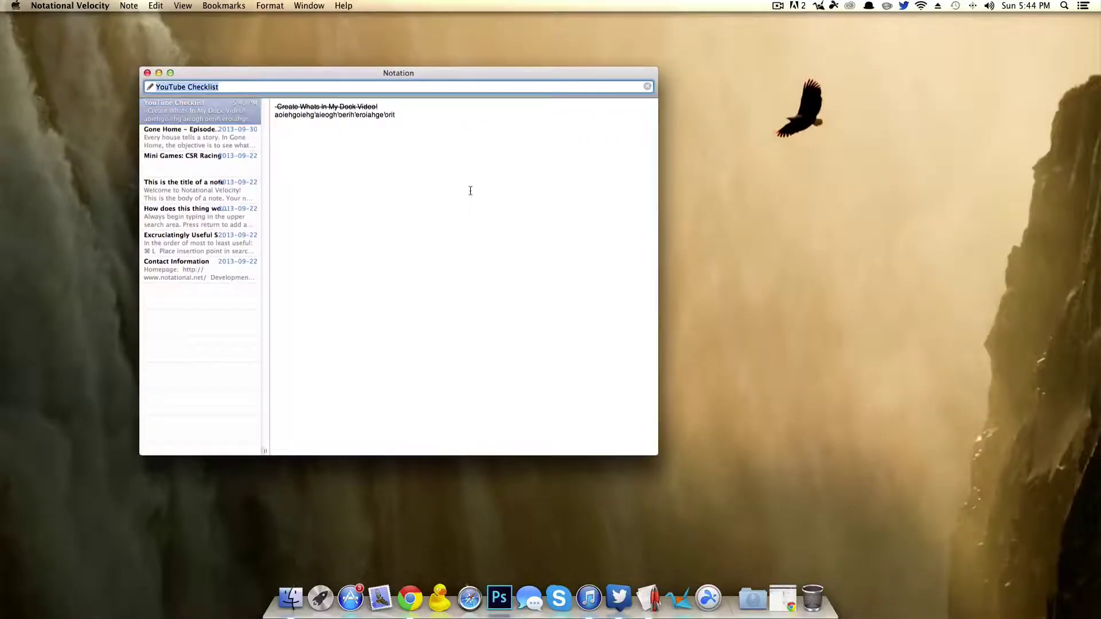
{"action": "key", "text": "cmd+q"}
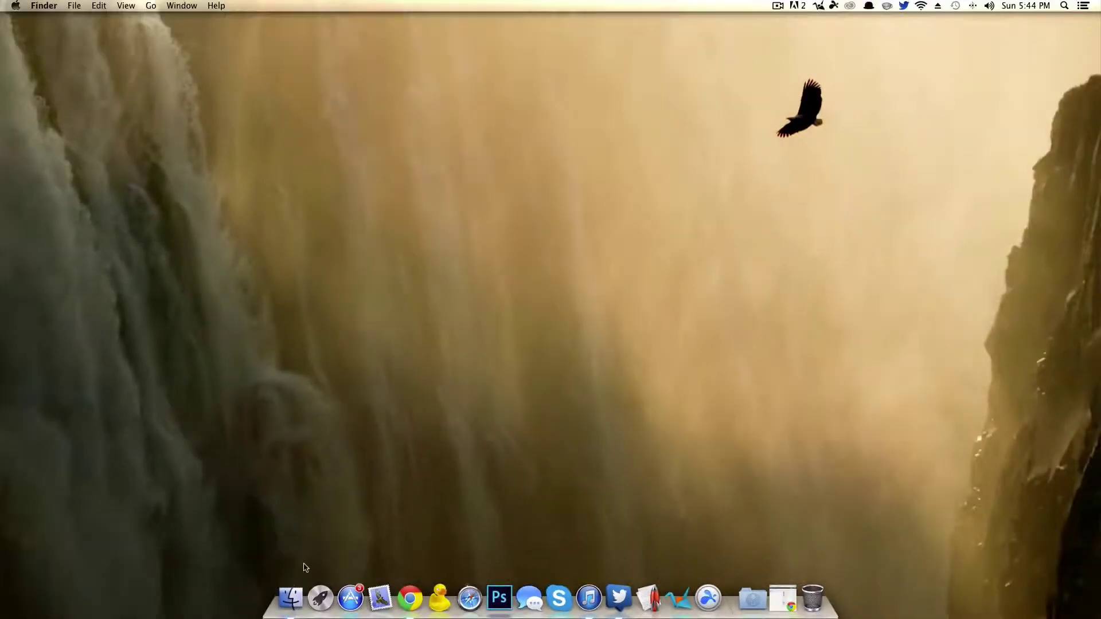
- Open a Finder window and show the Copy folder from Favorites
{"action": "left_click", "coordinate": [292, 596]}
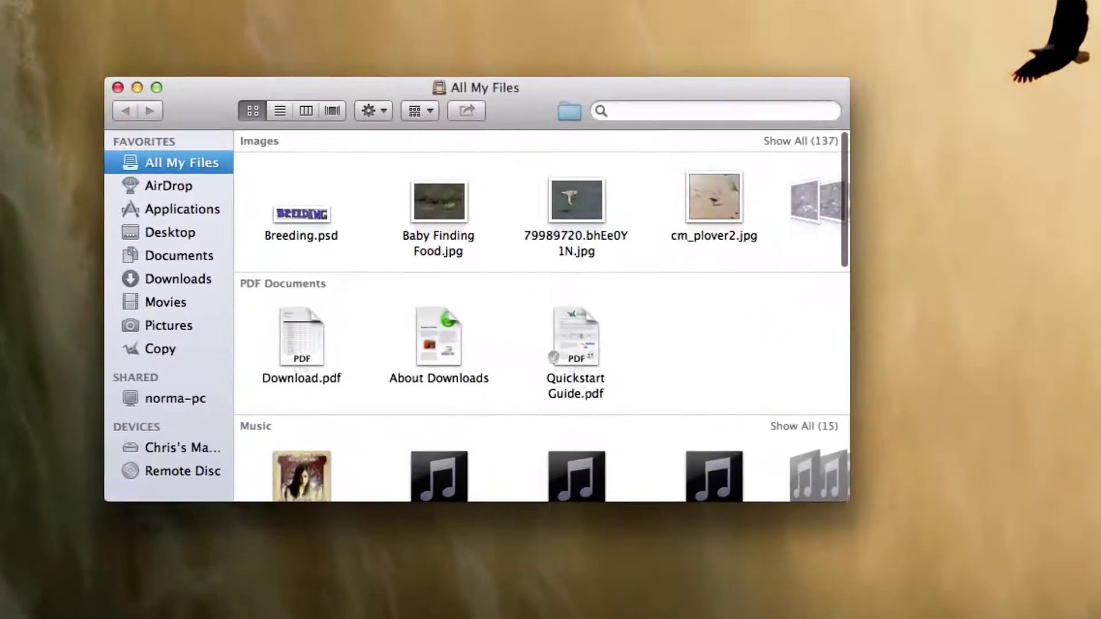
{"action": "left_click", "coordinate": [156, 349]}
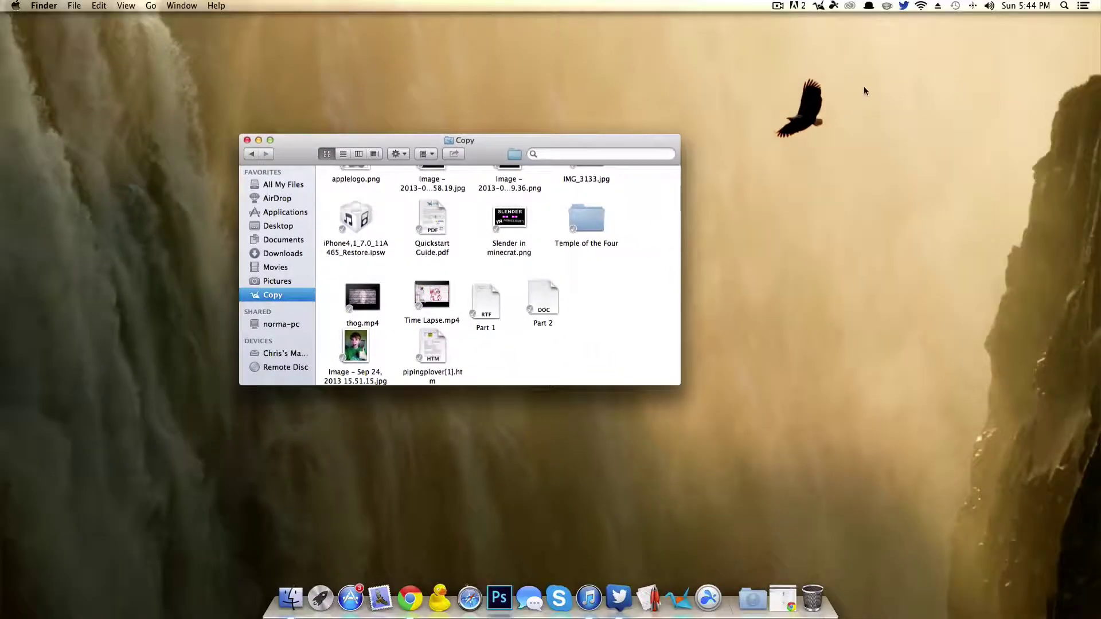
{"action": "key", "text": "alt+space"}
{"action": "type", "text": "dr"}
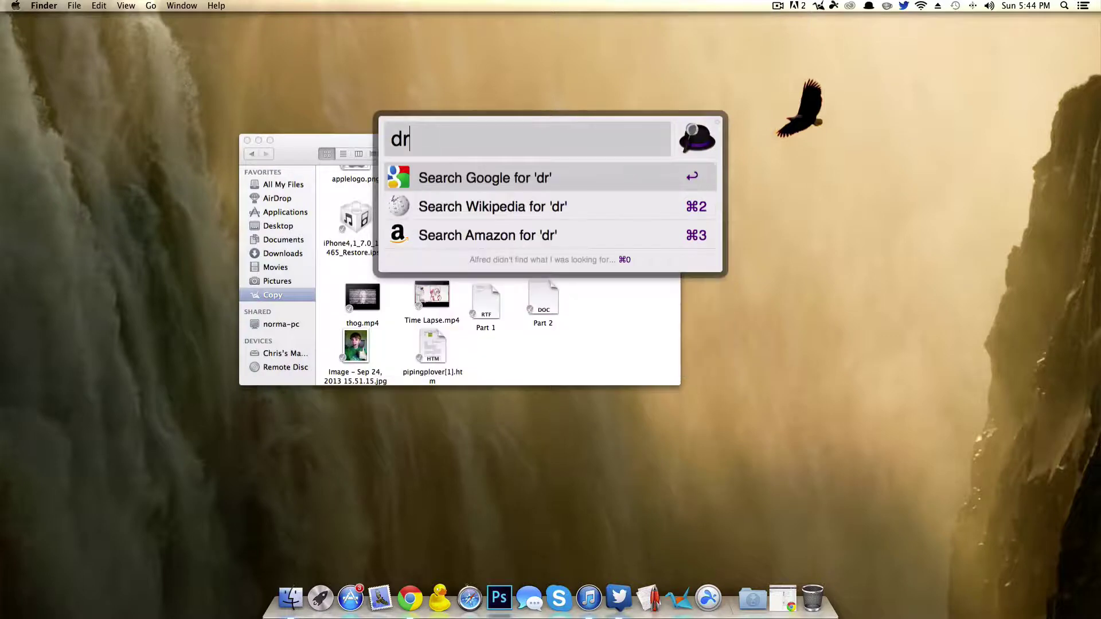
{"action": "key", "text": "Escape"}
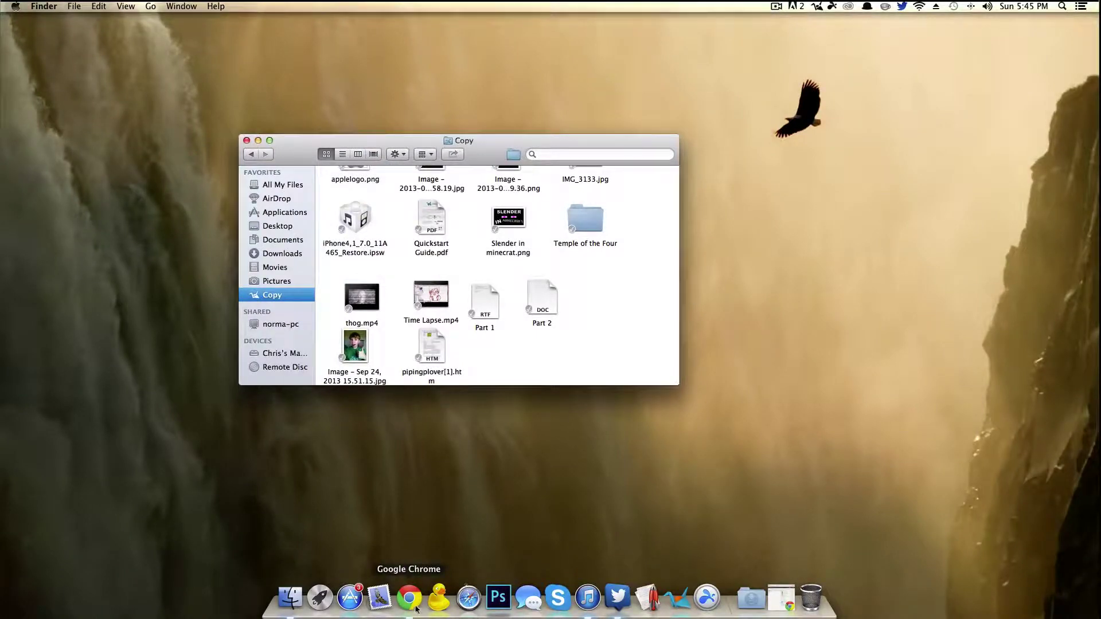
- Bring up Chrome's copy.com Copy Folder listing, open and close an extra copy.com tab, then return to Finder
{"action": "left_click", "coordinate": [406, 599]}
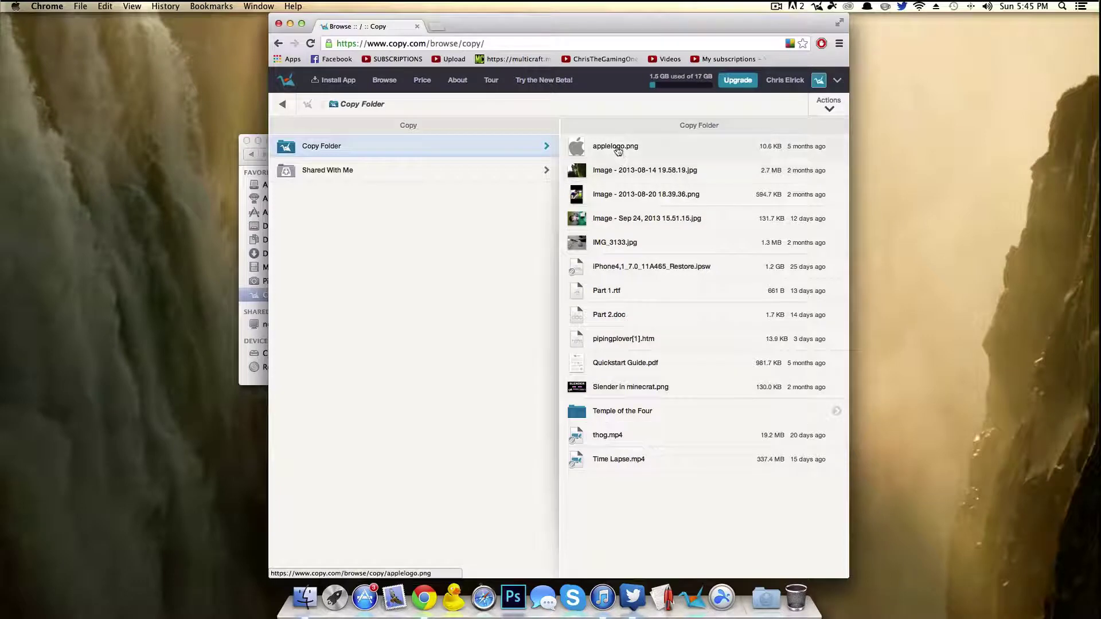
{"action": "left_click", "coordinate": [291, 27]}
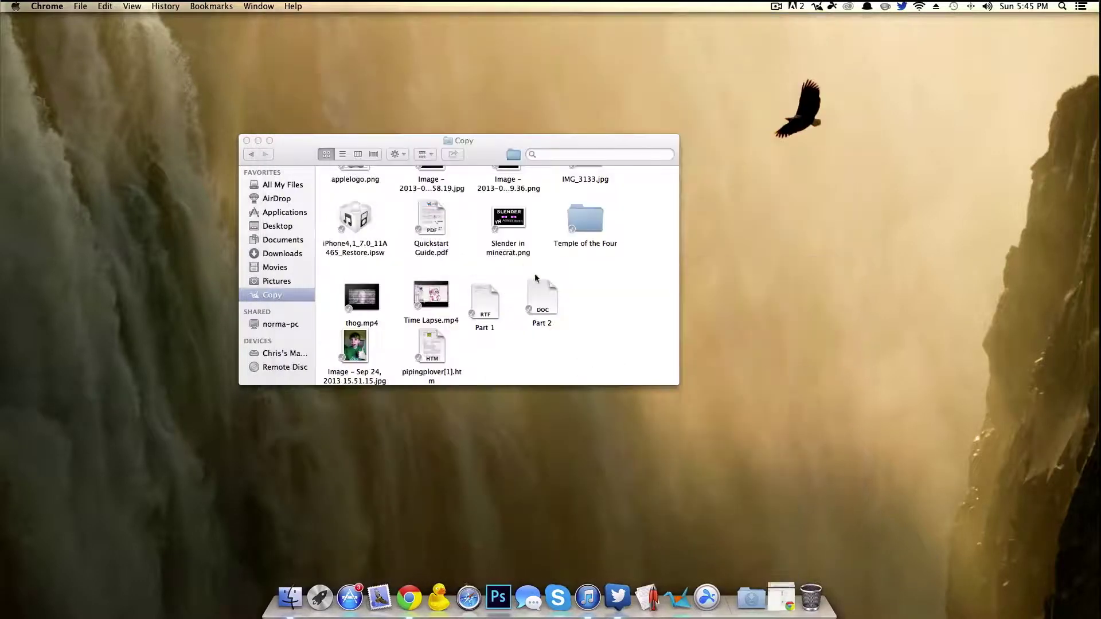
{"action": "left_click", "coordinate": [782, 598]}
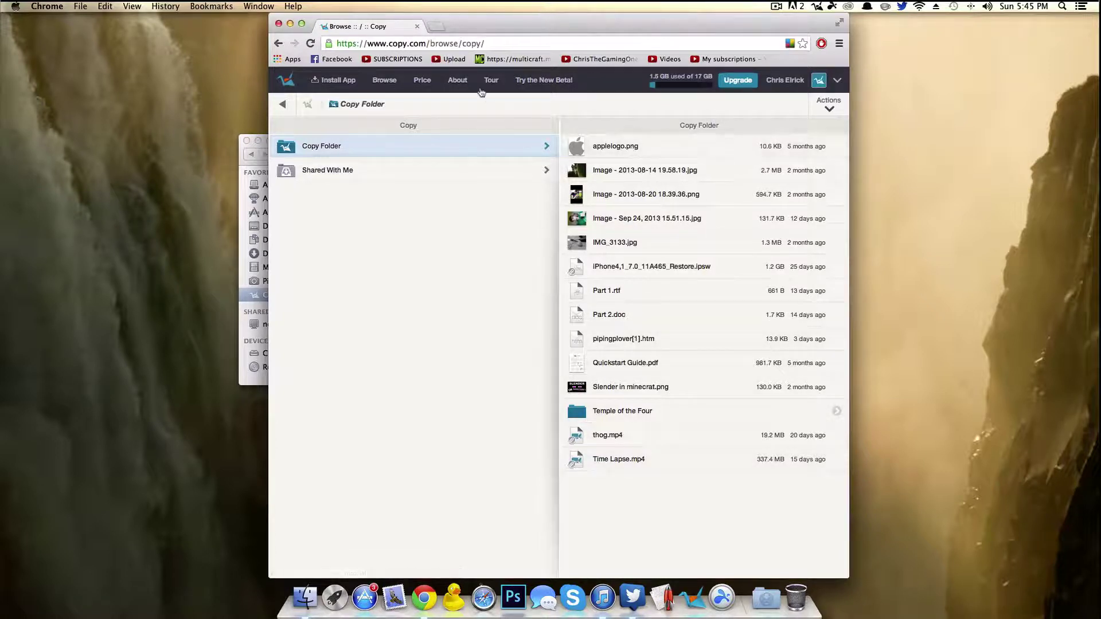
{"action": "left_click", "coordinate": [436, 27]}
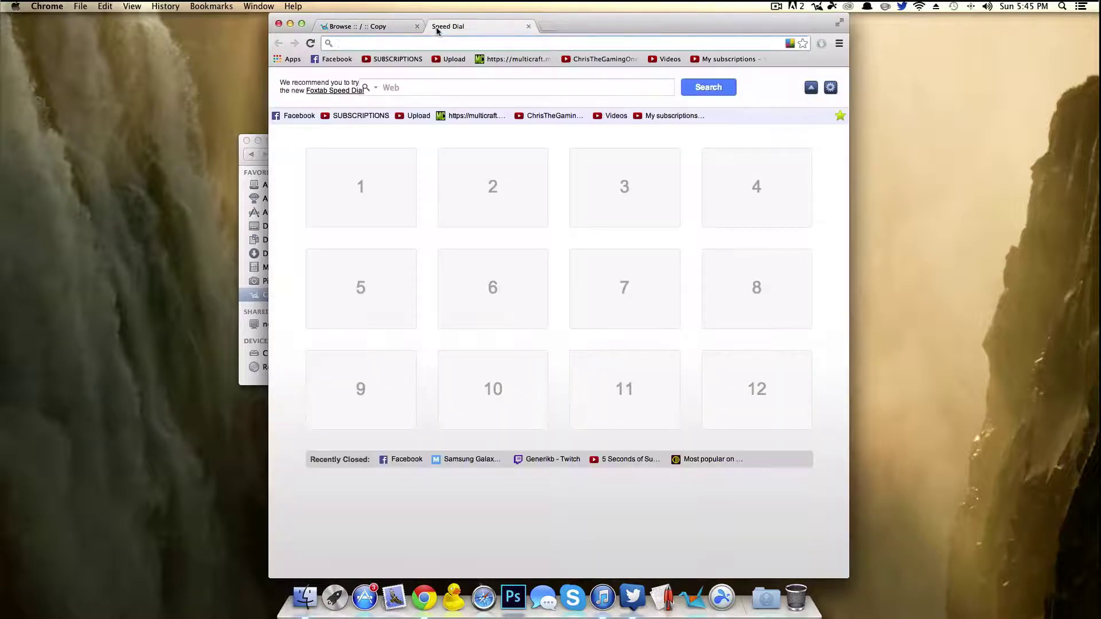
{"action": "type", "text": "copy.com"}
{"action": "key", "text": "Return"}
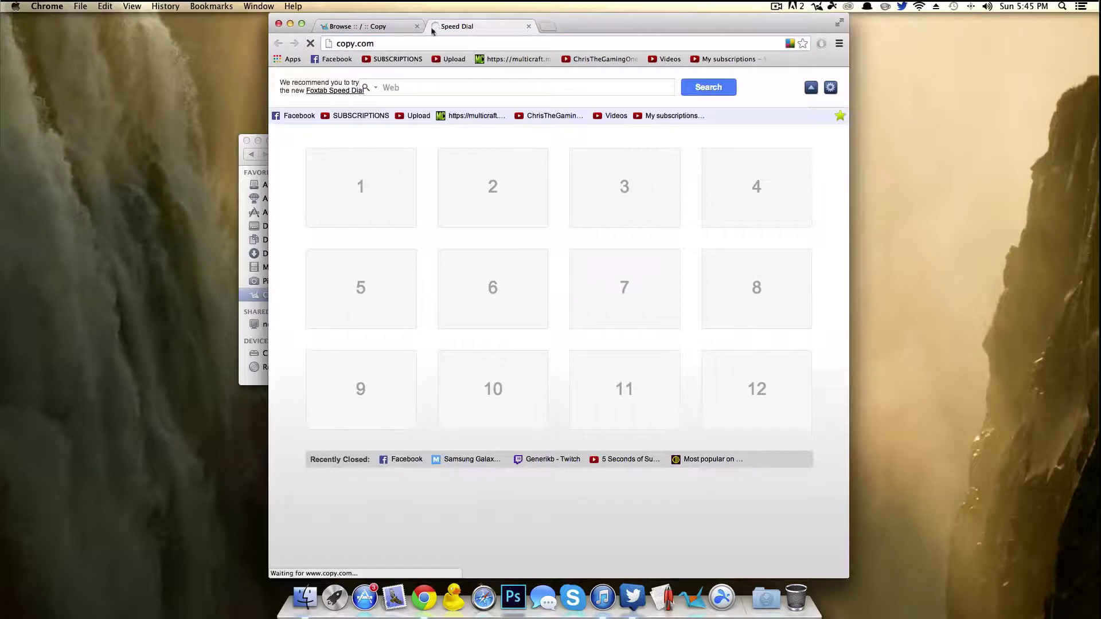
{"action": "left_click", "coordinate": [529, 26]}
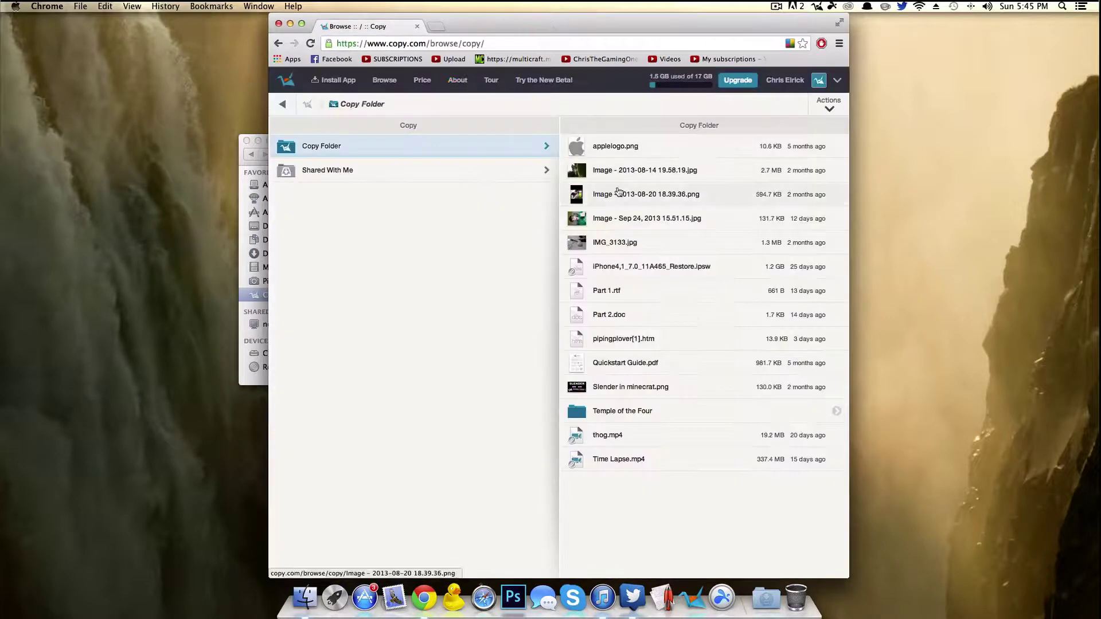
{"action": "left_click", "coordinate": [267, 216]}
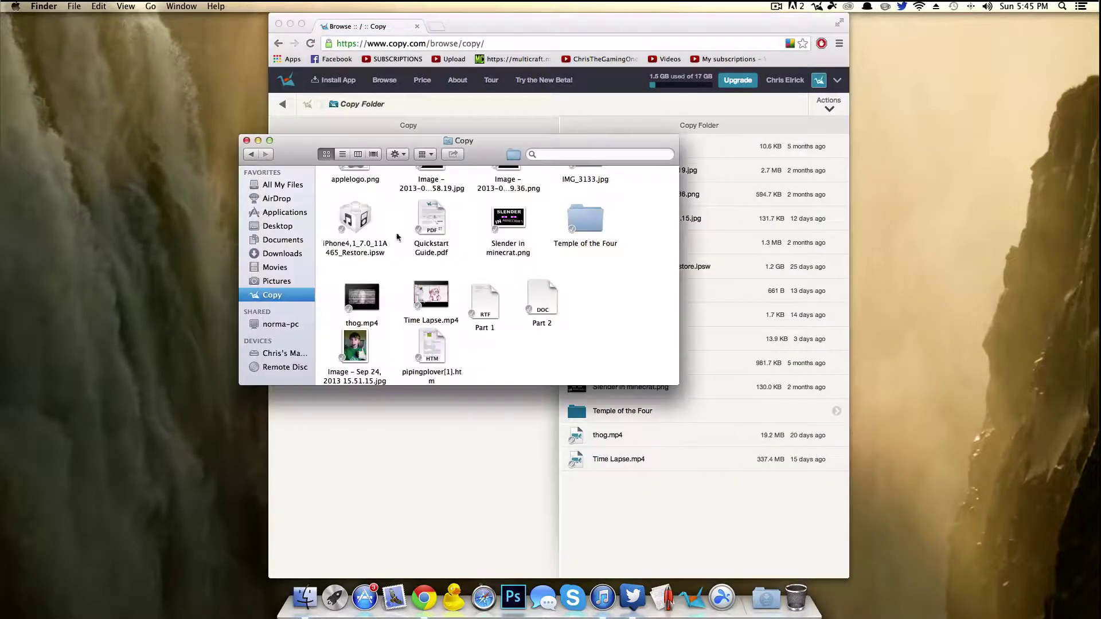
- Open thog.mp4 on the Copy website via Copy Actions > View On Copy Website
{"action": "right_click", "coordinate": [440, 344]}
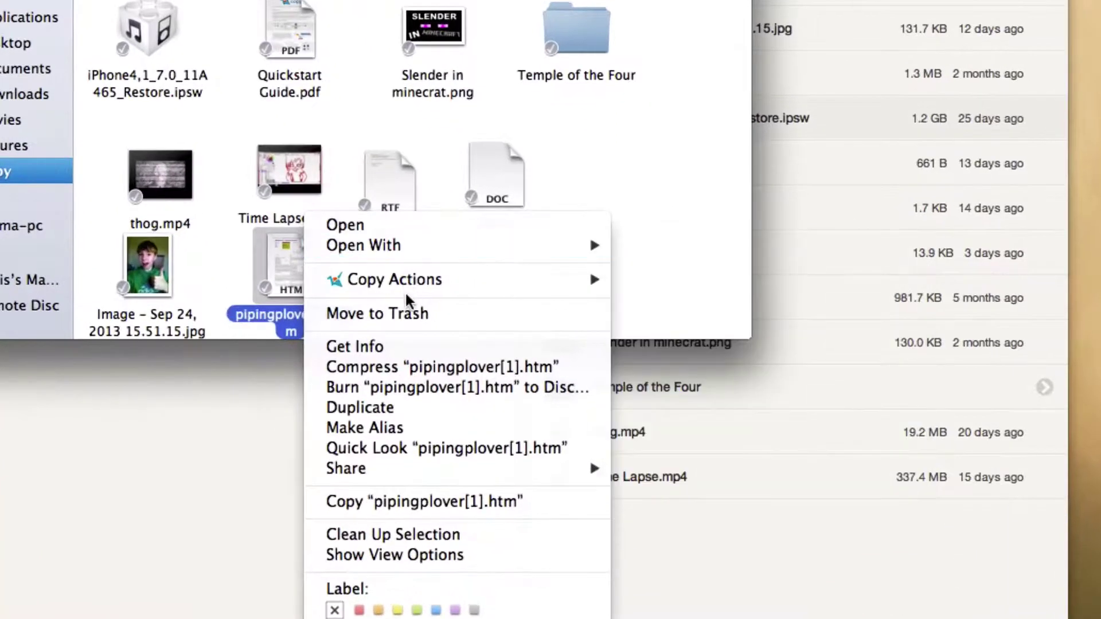
{"action": "mouse_move", "coordinate": [493, 353]}
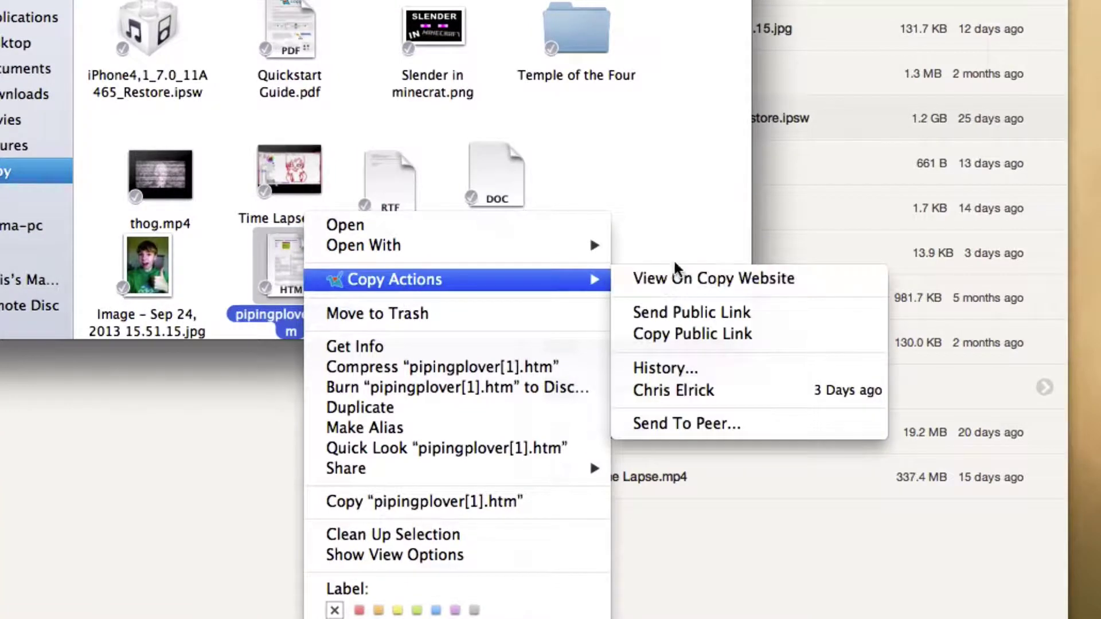
{"action": "left_click", "coordinate": [666, 202]}
{"action": "left_click", "coordinate": [169, 227]}
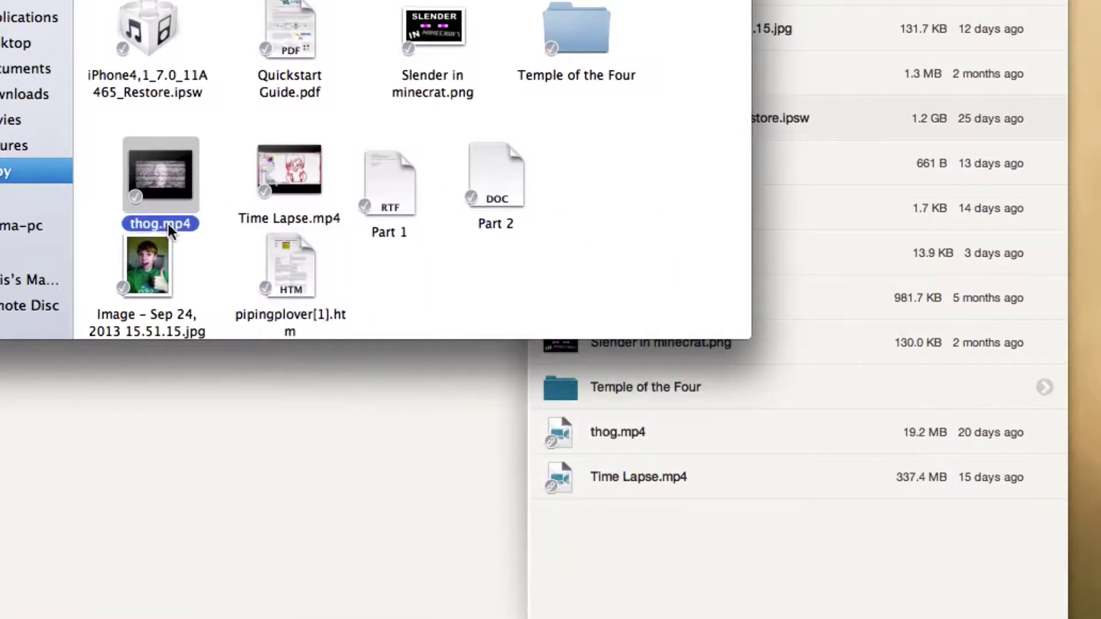
{"action": "right_click", "coordinate": [167, 225]}
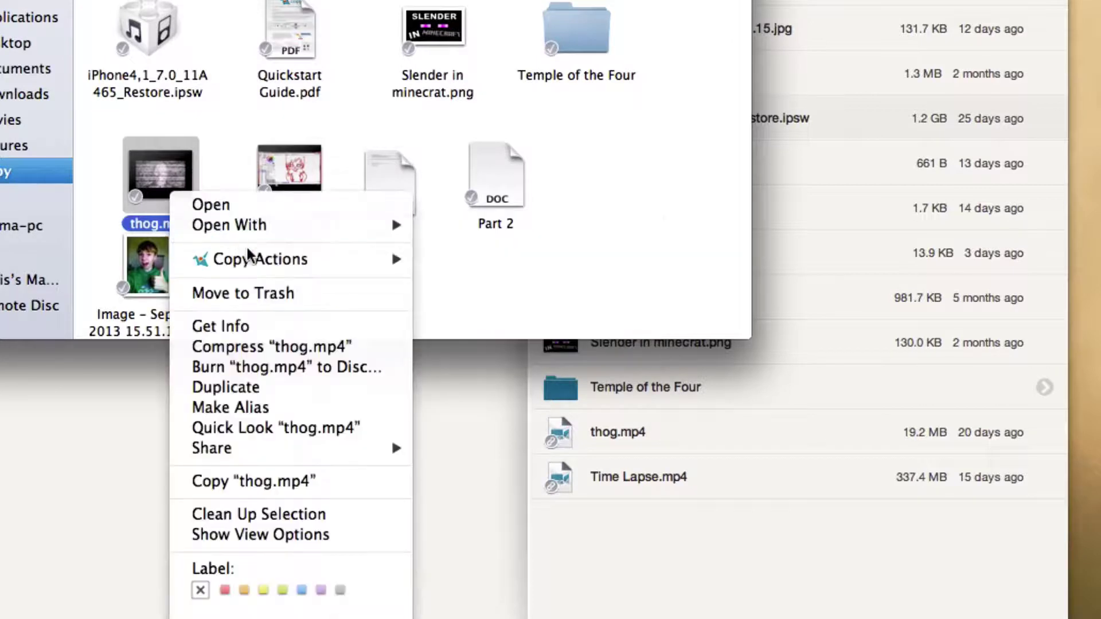
{"action": "mouse_move", "coordinate": [268, 263]}
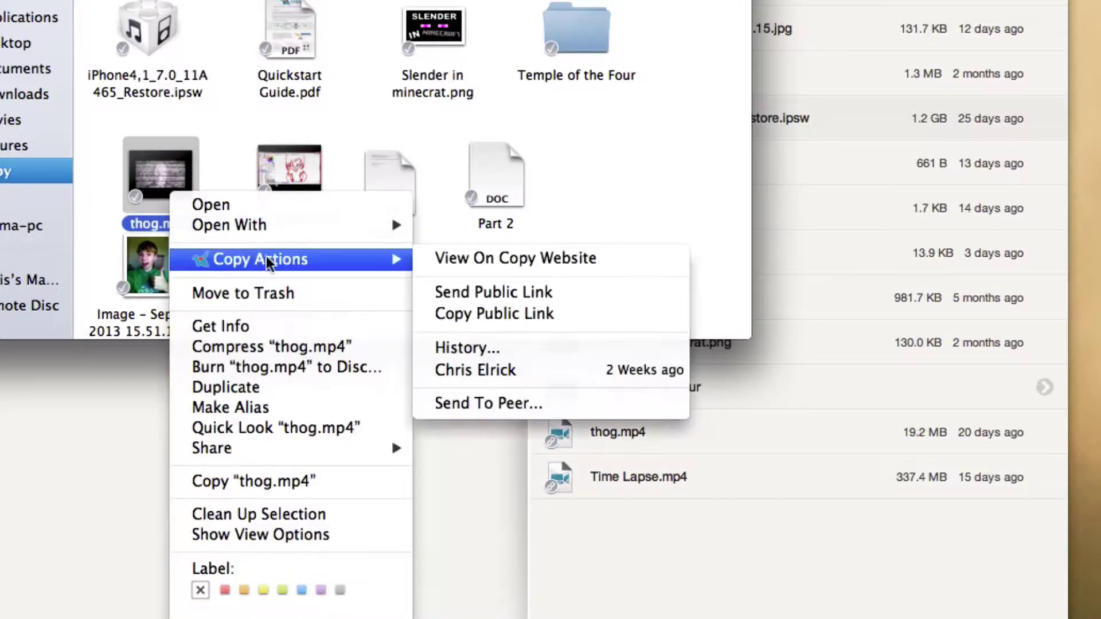
{"action": "left_click", "coordinate": [452, 269]}
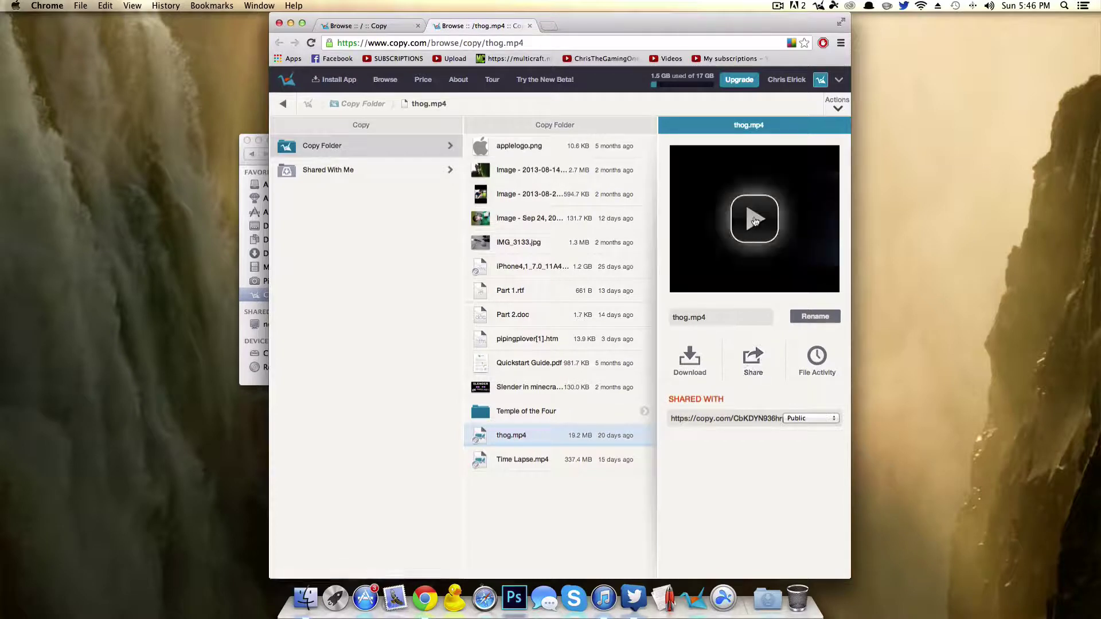
- Copy thog.mp4's public share link and paste it into the address bar to open it
{"action": "left_click", "coordinate": [754, 359]}
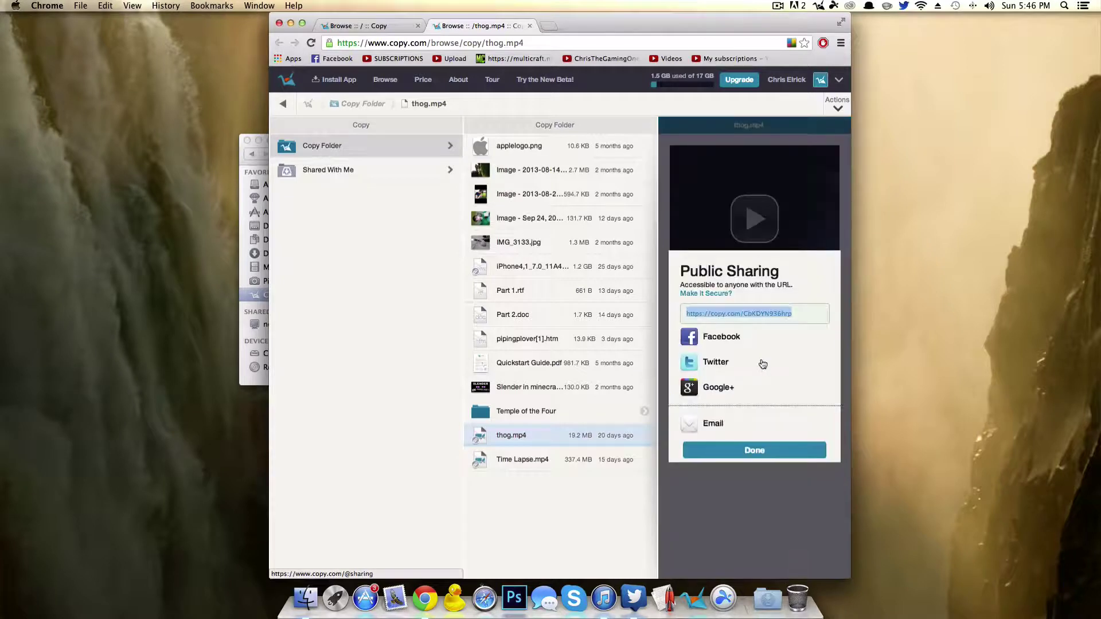
{"action": "right_click", "coordinate": [758, 315]}
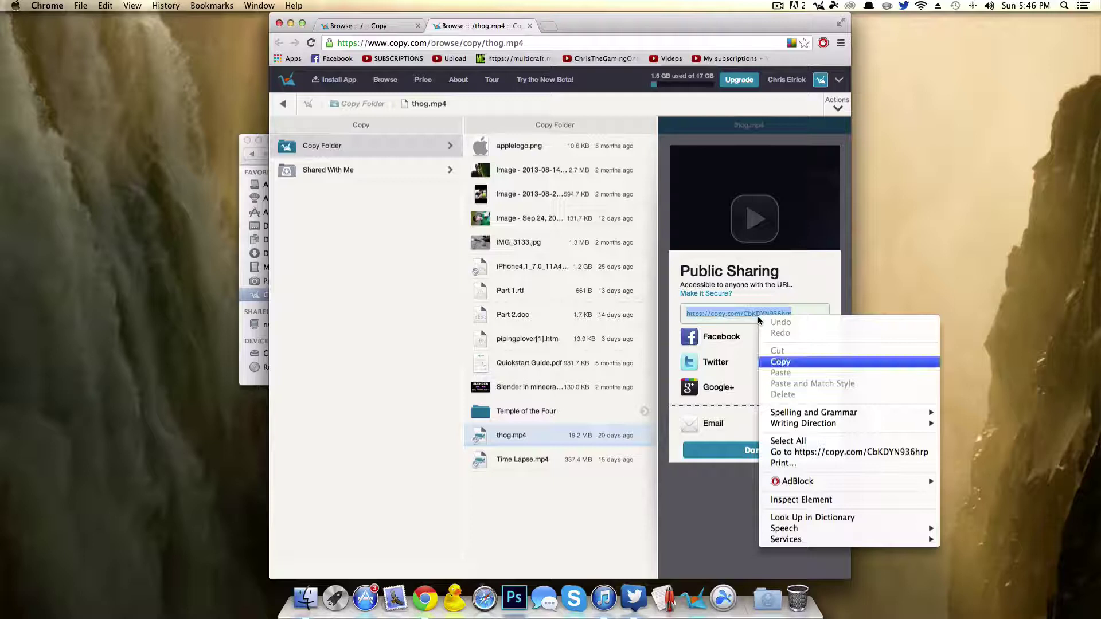
{"action": "left_click", "coordinate": [775, 362]}
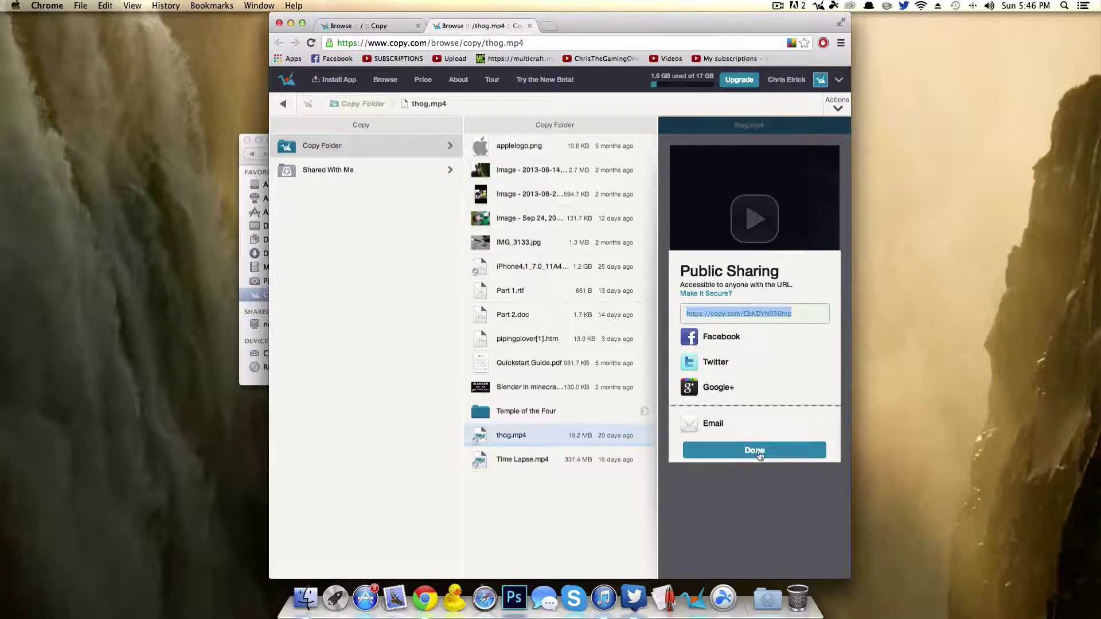
{"action": "left_click", "coordinate": [546, 43]}
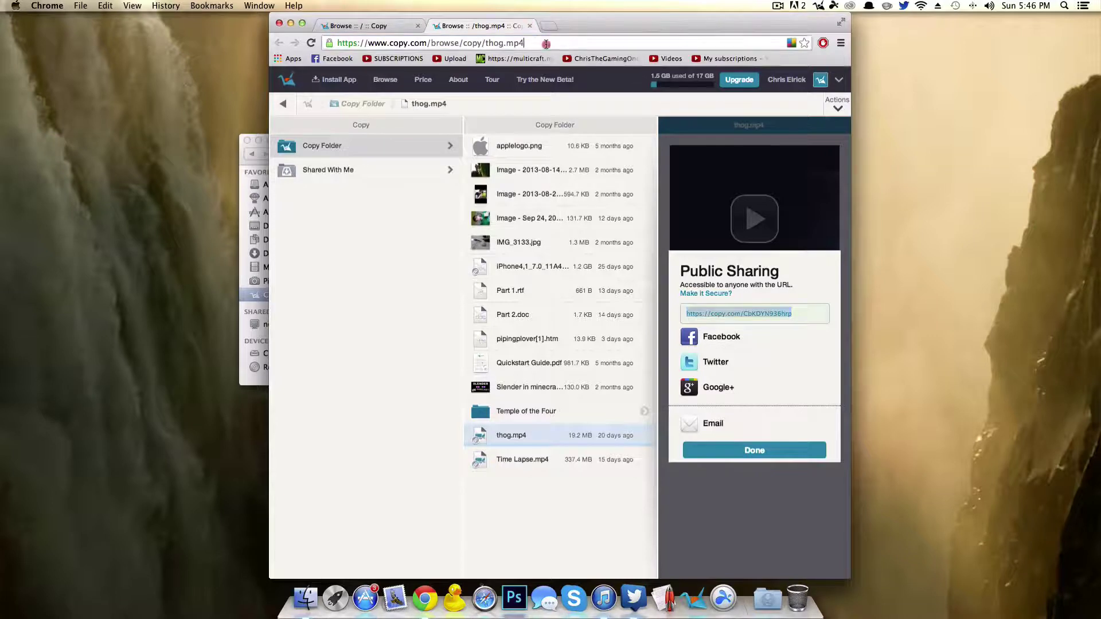
{"action": "key", "text": "super+v"}
{"action": "key", "text": "Return"}
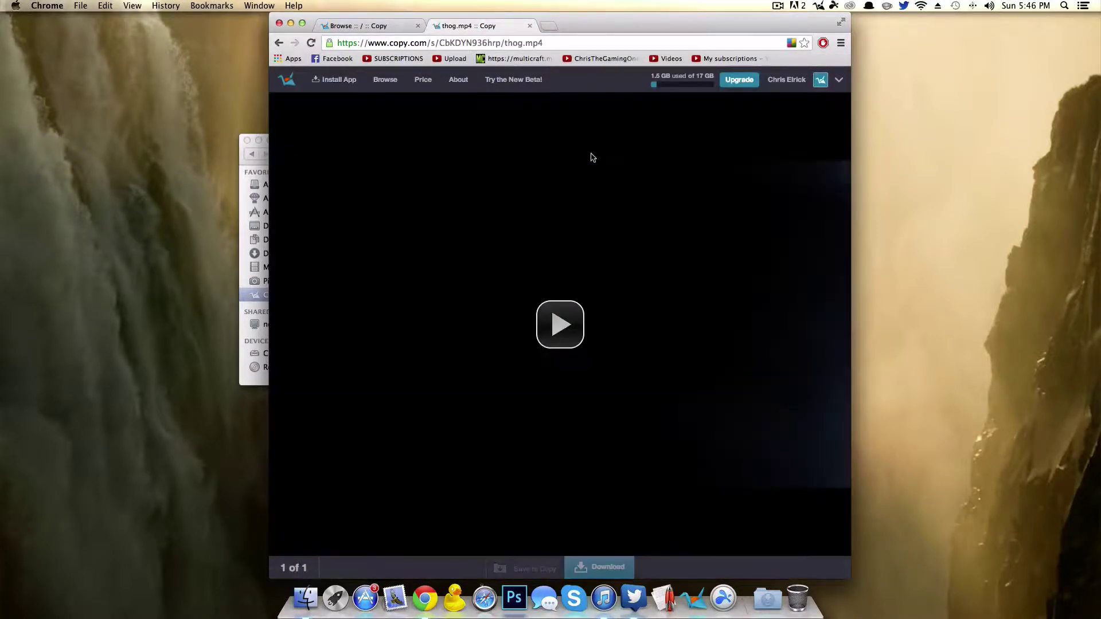
- Play and pause the shared thog.mp4 video, then close both Chrome tabs and the Finder window
{"action": "left_click", "coordinate": [552, 309]}
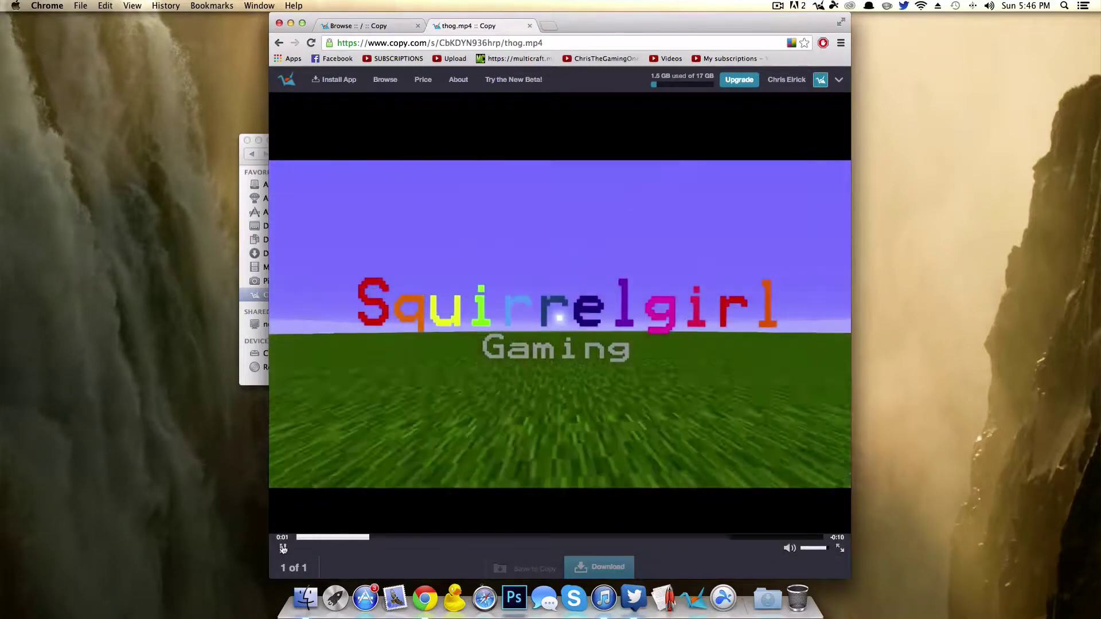
{"action": "left_click", "coordinate": [294, 254]}
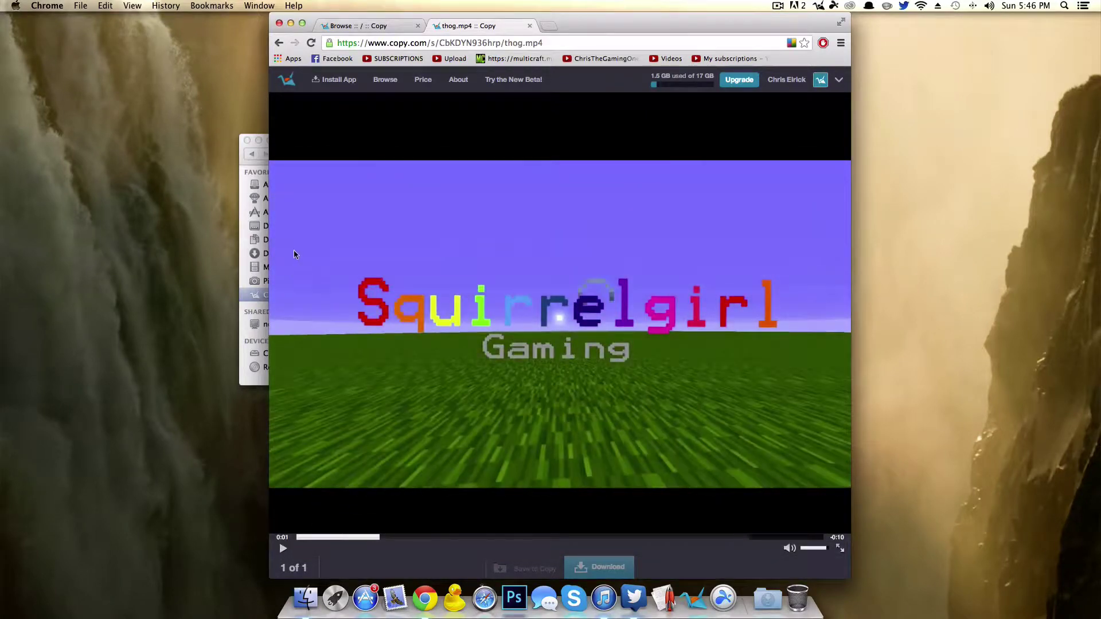
{"action": "left_click", "coordinate": [530, 26]}
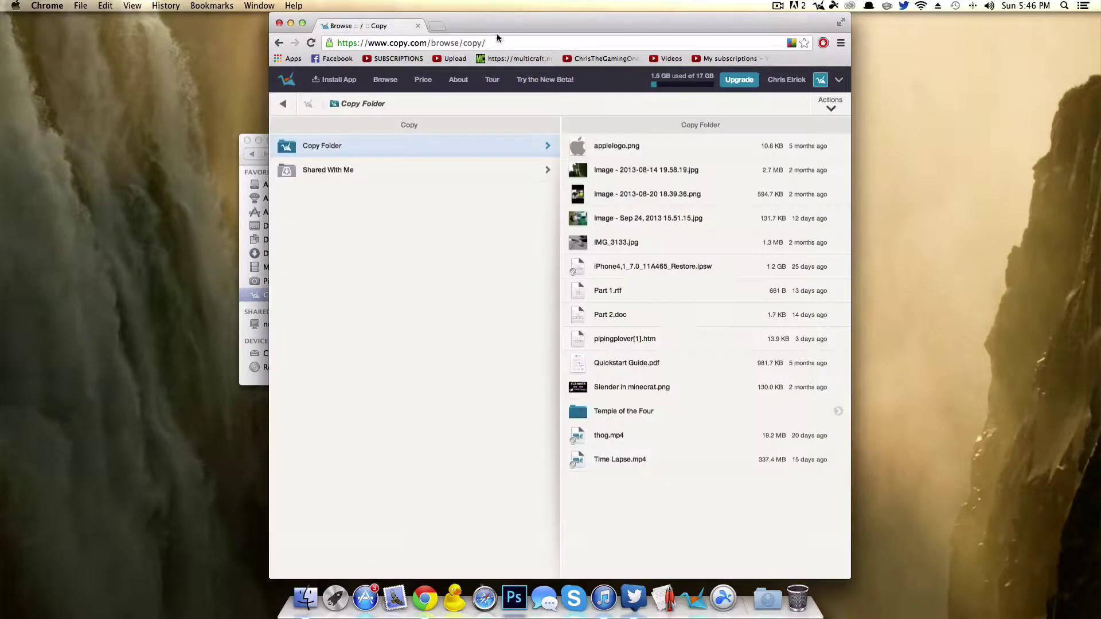
{"action": "left_click", "coordinate": [418, 26]}
{"action": "key", "text": "F11"}
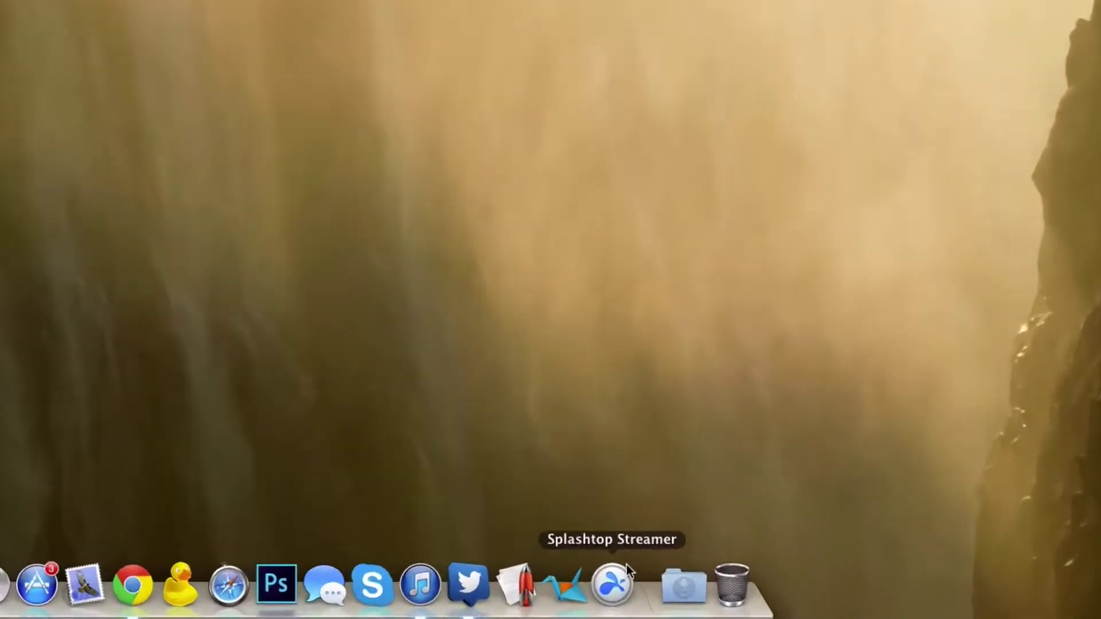
- Launch Splashtop Streamer from its Dock icon
{"action": "left_click", "coordinate": [619, 576]}
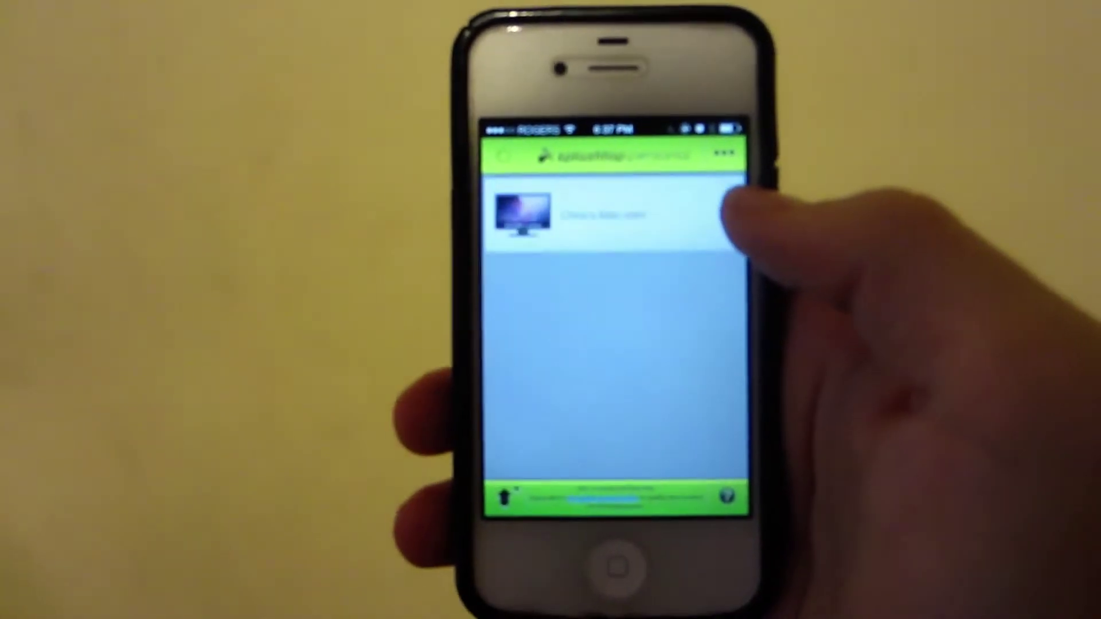
- Connect the iPhone's Splashtop app to the Mac mini and continue past the Hints - Gesture screen
{"action": "left_click", "coordinate": [608, 215]}
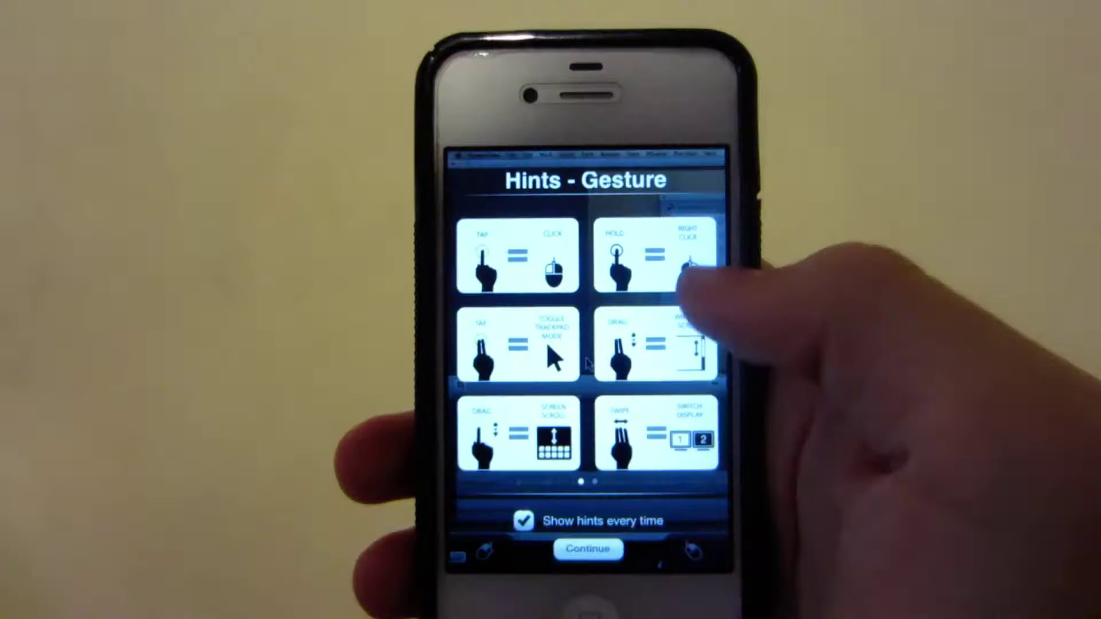
{"action": "left_click", "coordinate": [588, 549]}
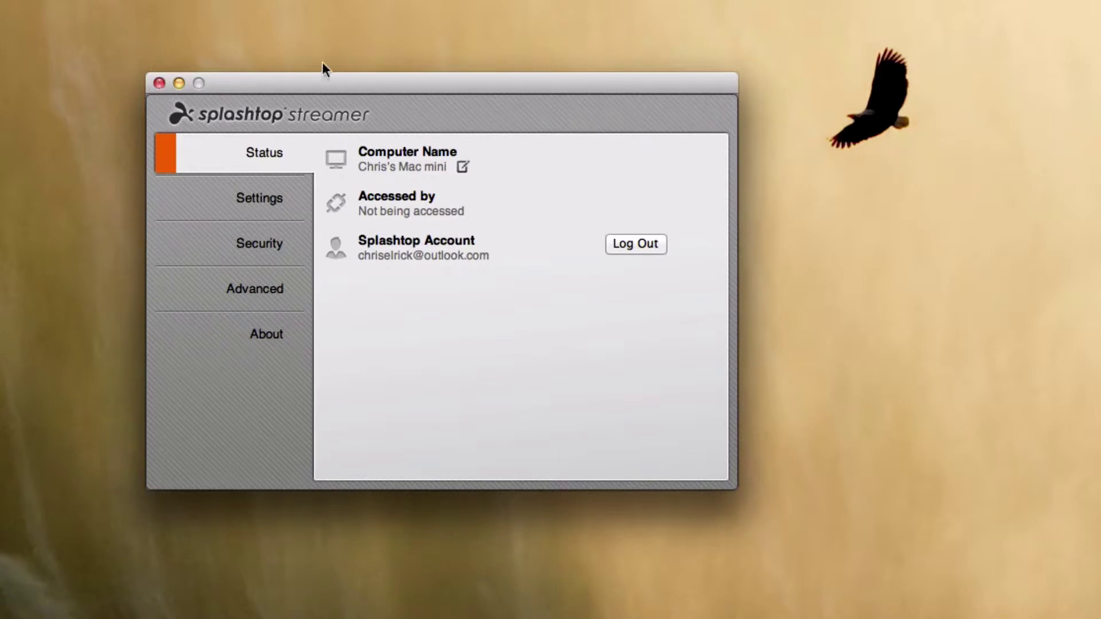
- Close the Splashtop Streamer window so only the Finder menu bar and Dock remain
{"action": "left_click", "coordinate": [160, 84]}
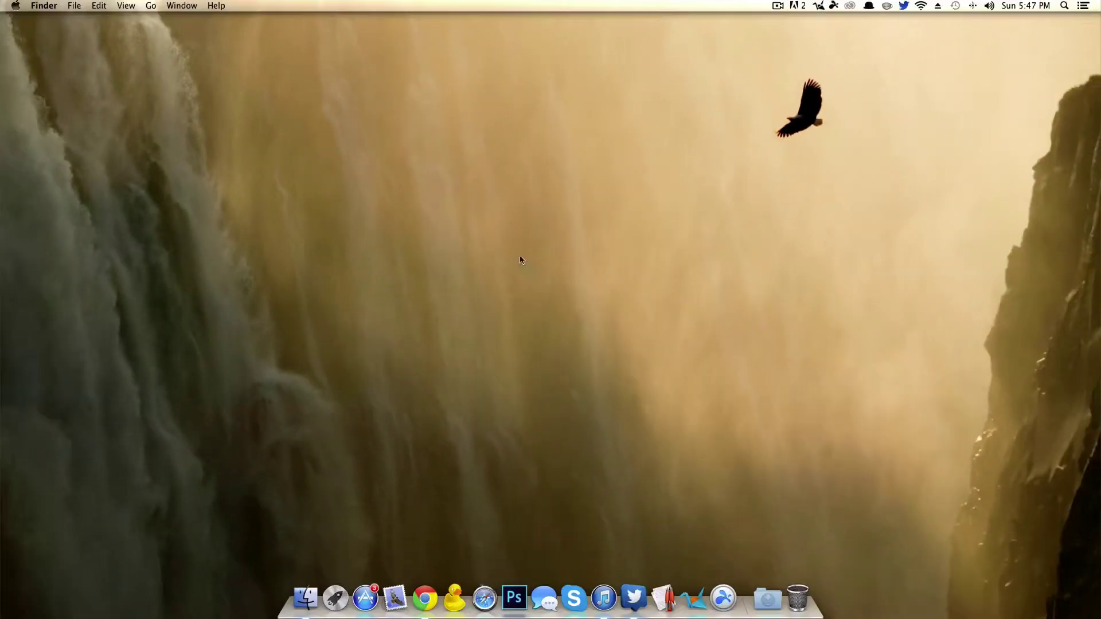